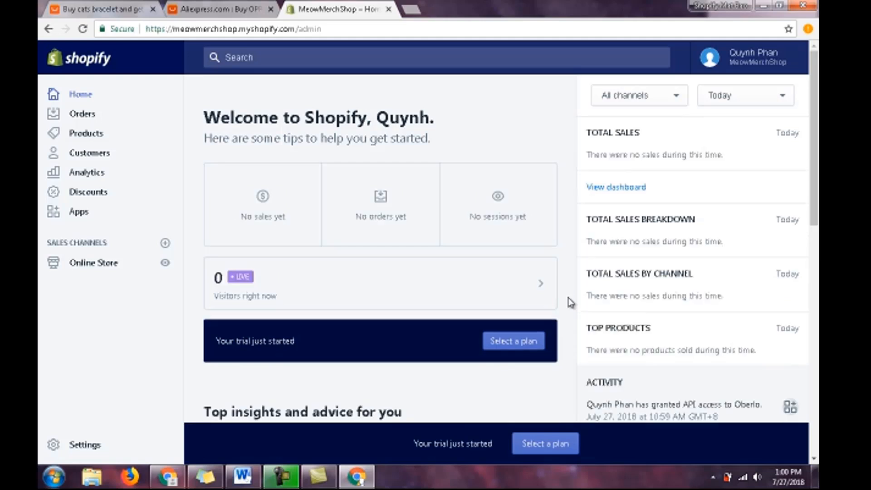
Examine the store's home dashboard, including the sales summaries, recent activity, setup tips and suggested reading
scroll(571, 303, "down", 3)
scroll(571, 303, "up", 3)
scroll(571, 303, "down", 1)
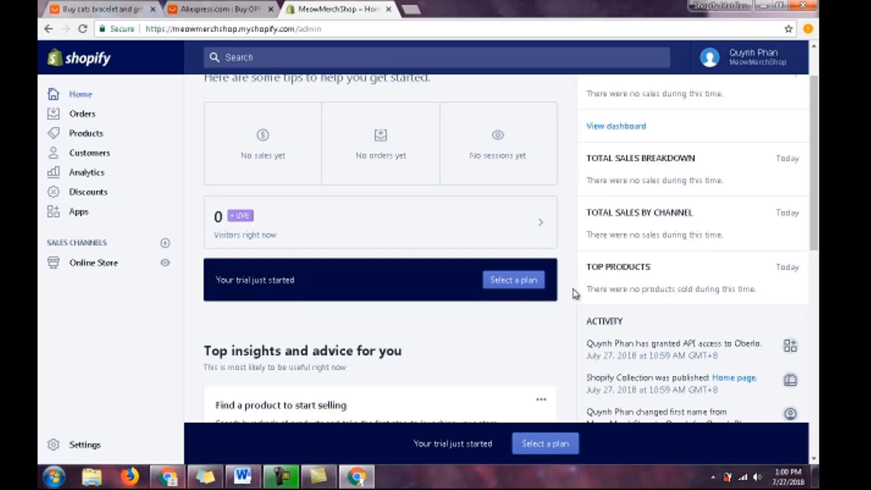
scroll(575, 293, "down", 2)
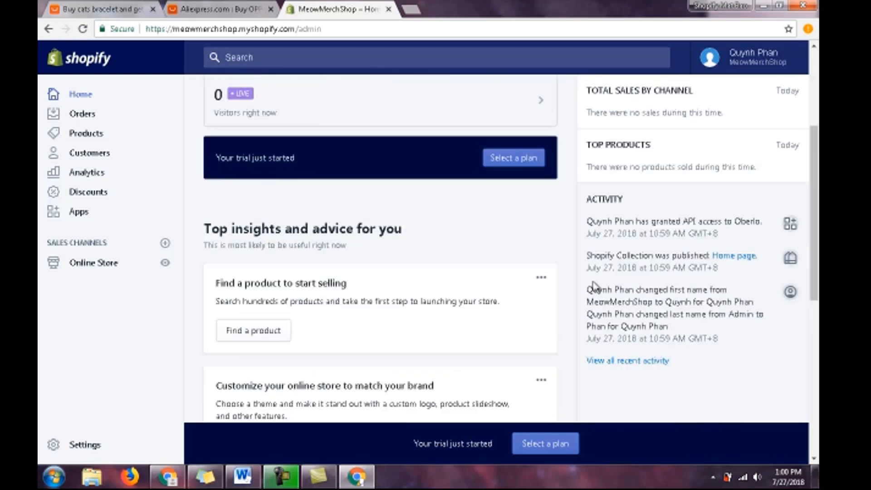
scroll(379, 227, "down", 3)
scroll(357, 255, "up", 5)
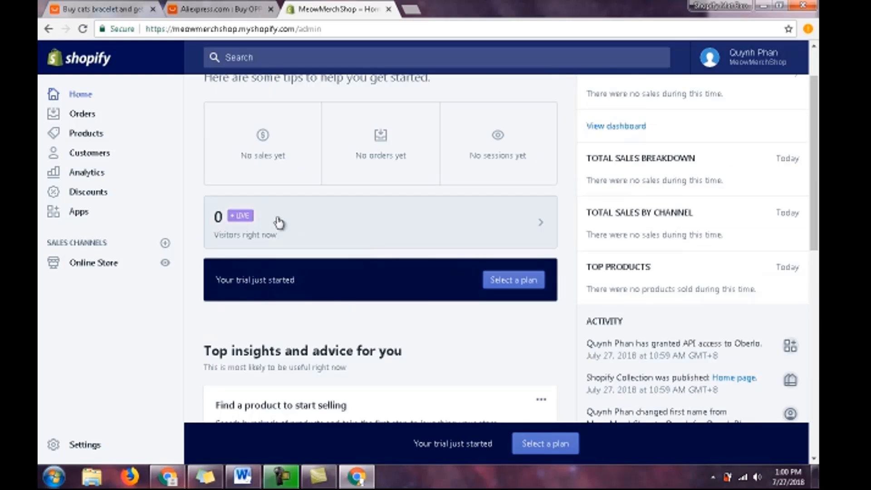
scroll(406, 237, "down", 6)
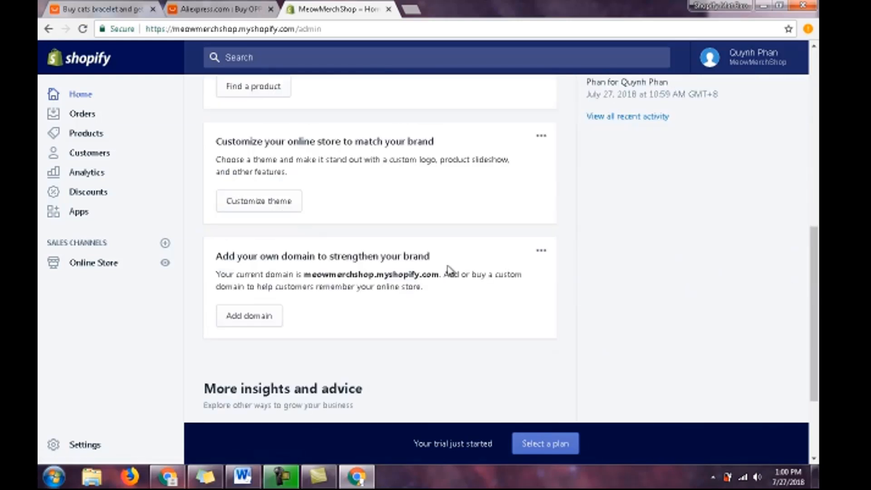
scroll(460, 285, "down", 2)
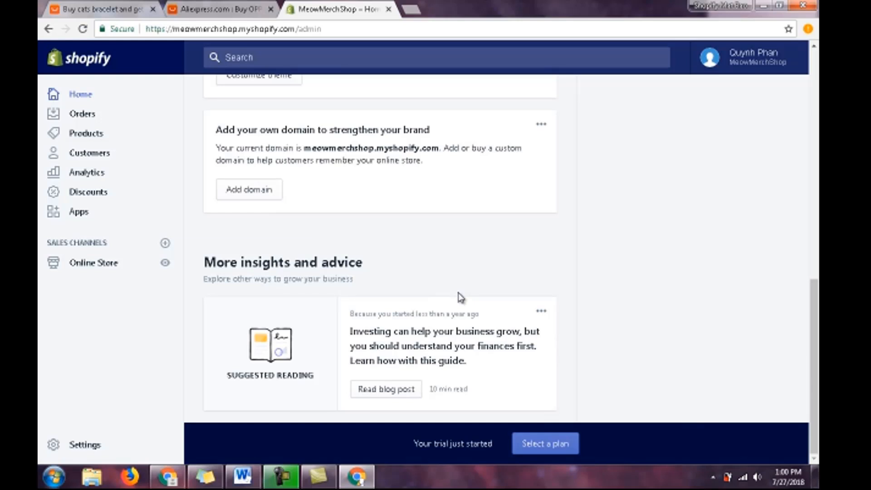
scroll(456, 312, "up", 3)
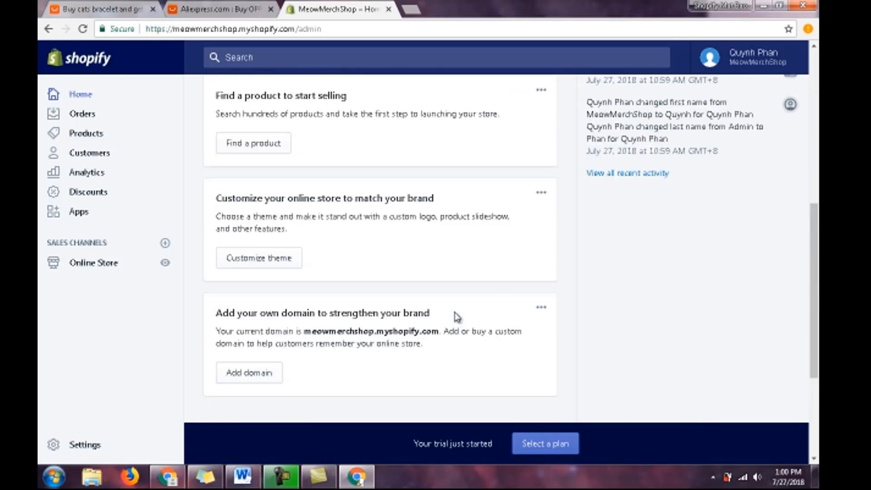
scroll(470, 361, "up", 5)
scroll(472, 342, "down", 10)
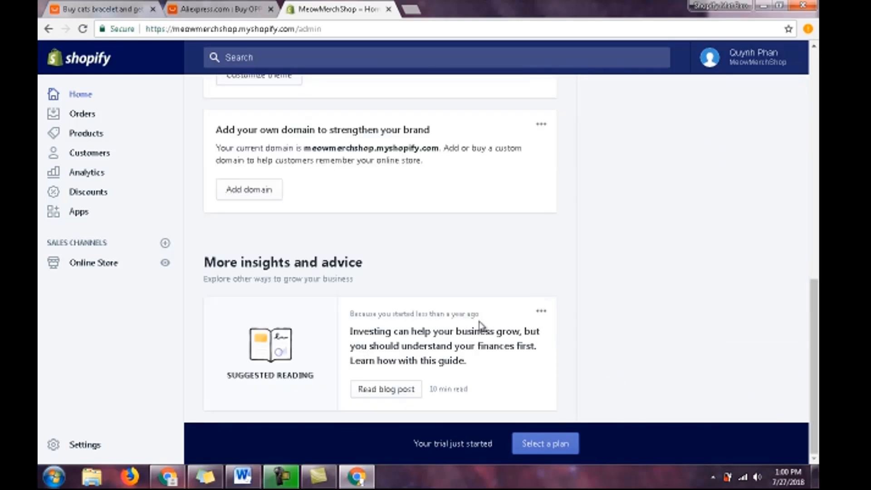
scroll(481, 325, "up", 10)
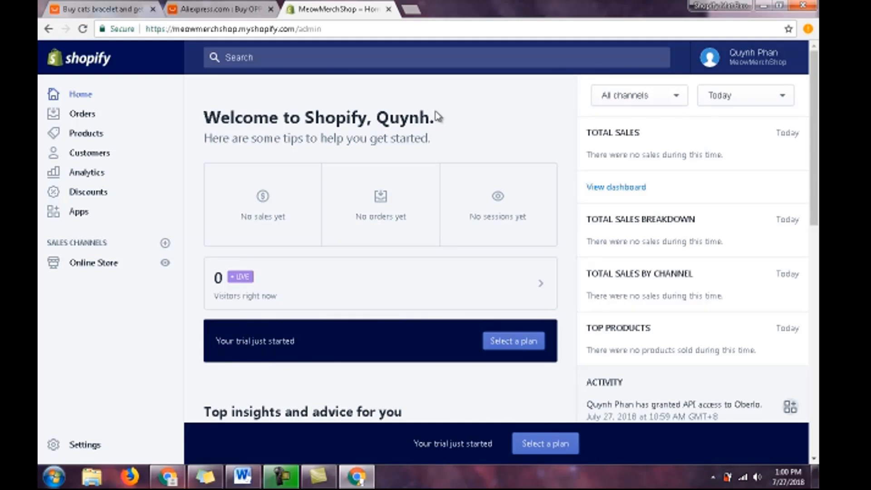
scroll(438, 116, "down", 6)
scroll(442, 136, "up", 5)
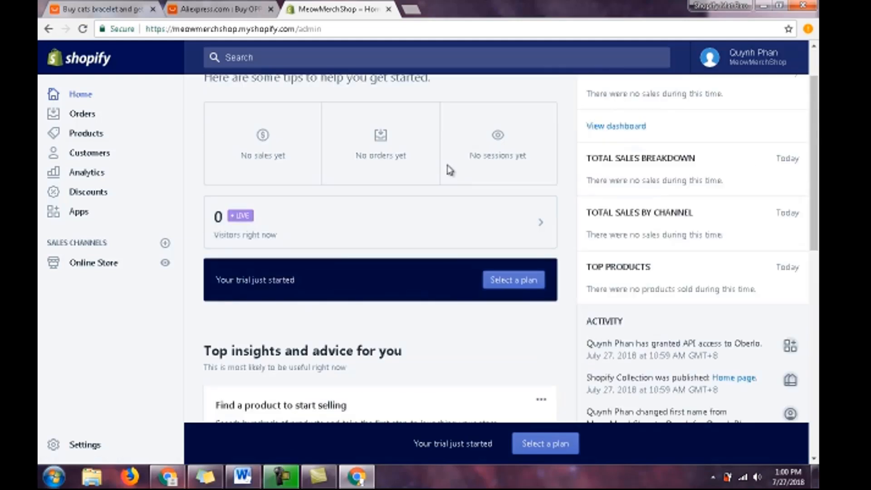
scroll(449, 170, "down", 6)
scroll(449, 169, "down", 5)
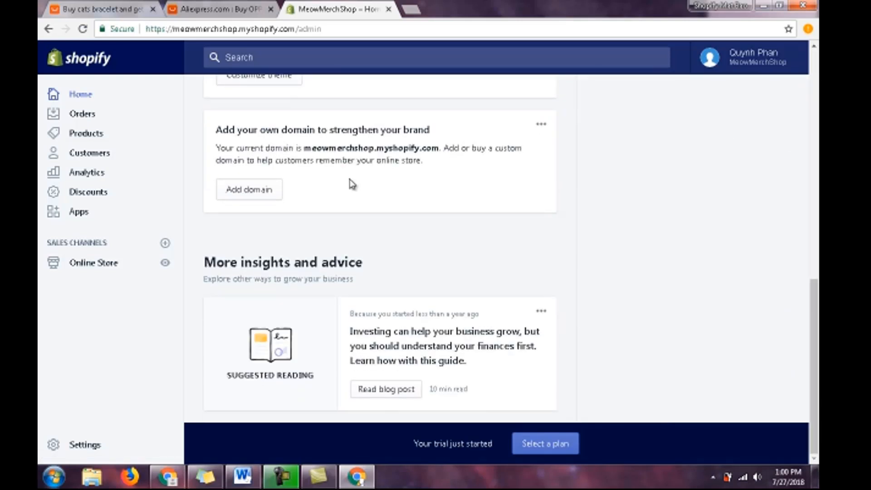
scroll(350, 184, "up", 5)
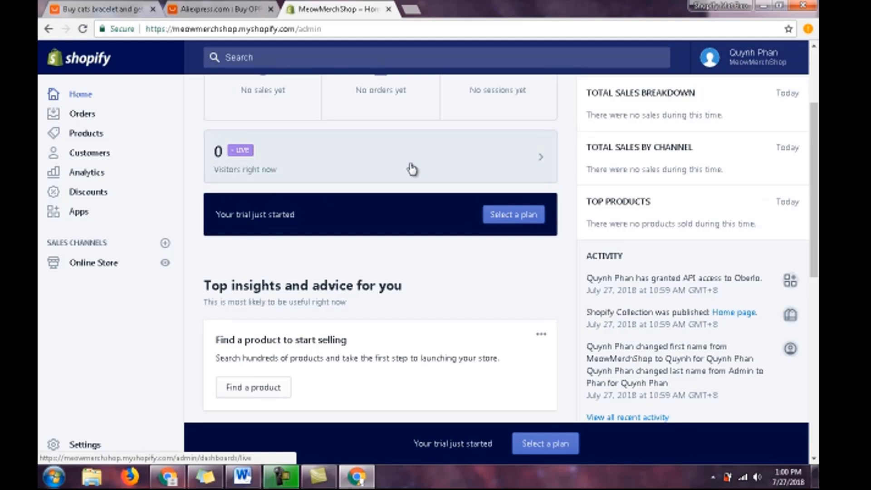
scroll(442, 143, "down", 10)
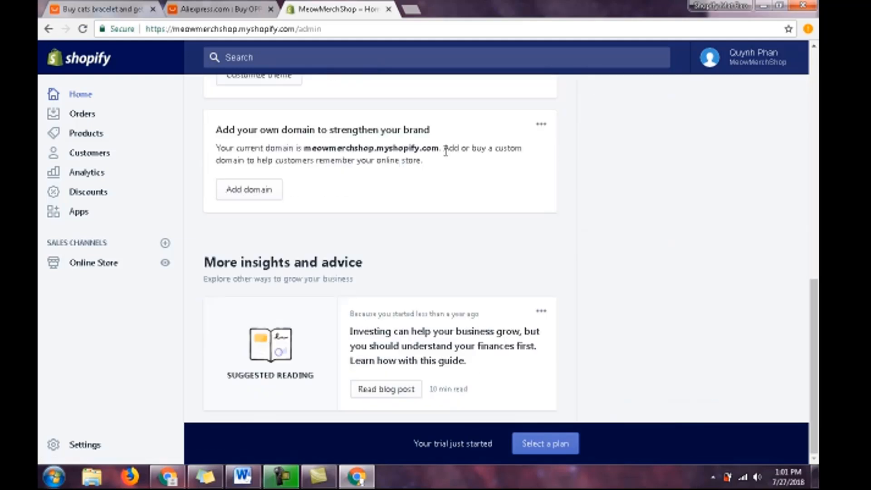
scroll(375, 291, "up", 10)
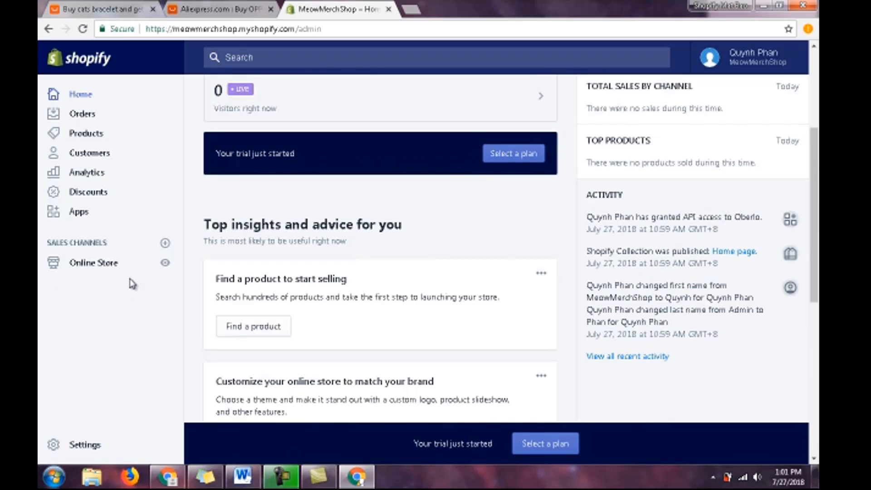
scroll(433, 297, "up", 4)
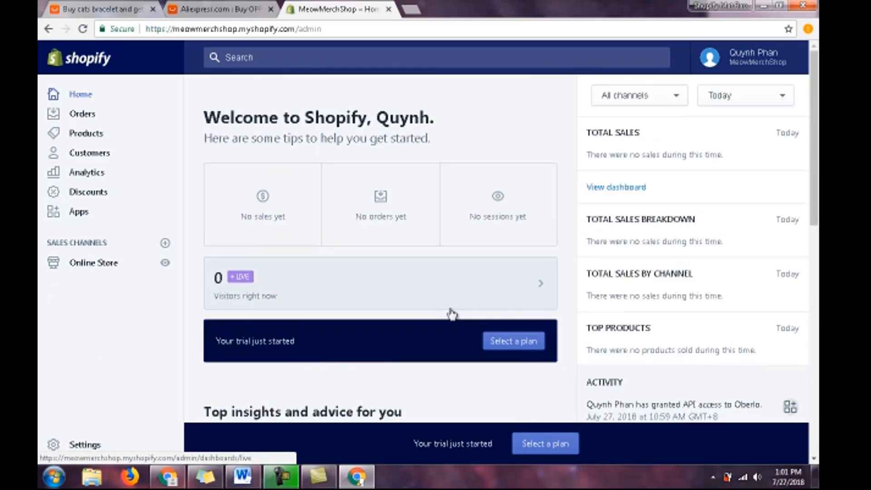
scroll(455, 313, "down", 5)
scroll(455, 312, "up", 5)
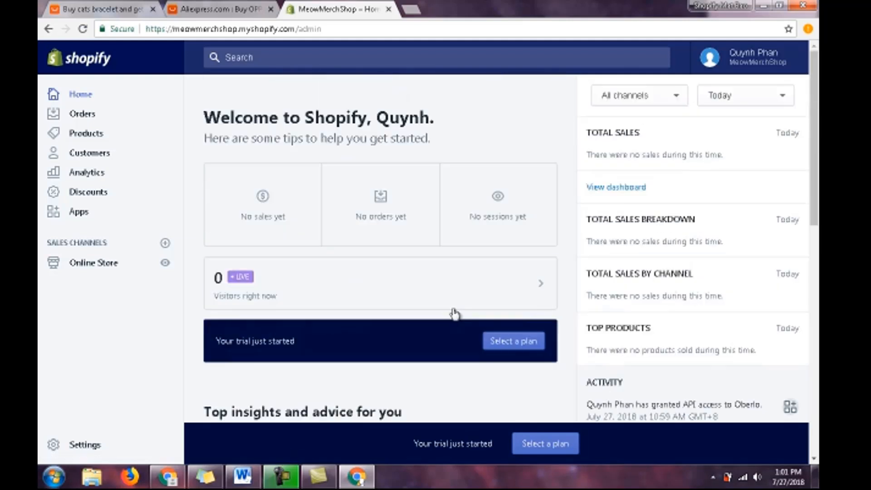
Go to the online store's theme management and open the collection of free themes
left_click(100, 267)
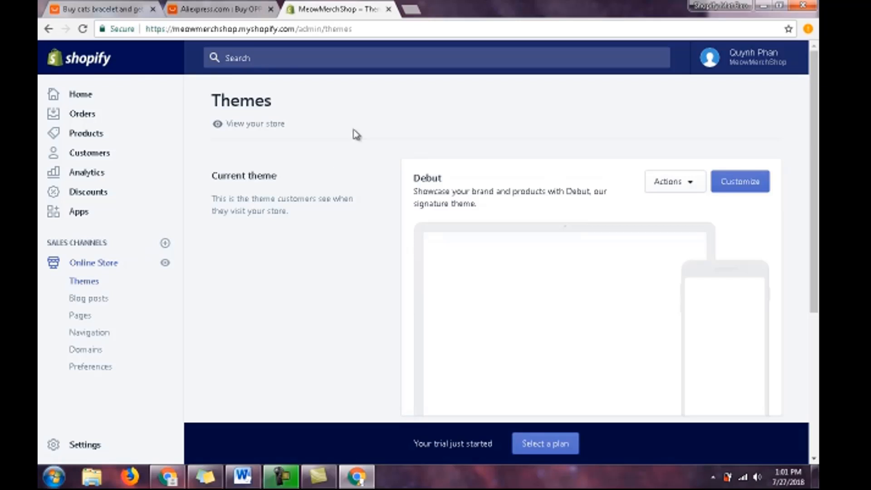
scroll(357, 134, "down", 5)
scroll(351, 150, "up", 4)
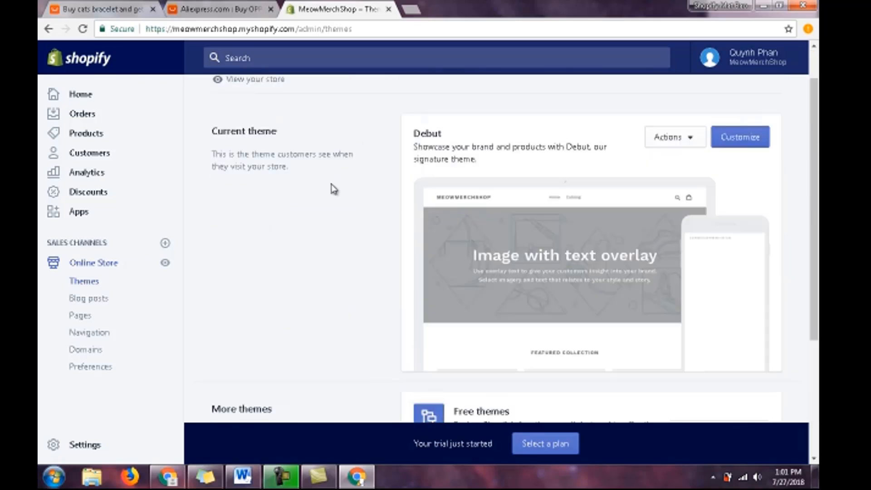
scroll(340, 192, "down", 4)
left_click(745, 255)
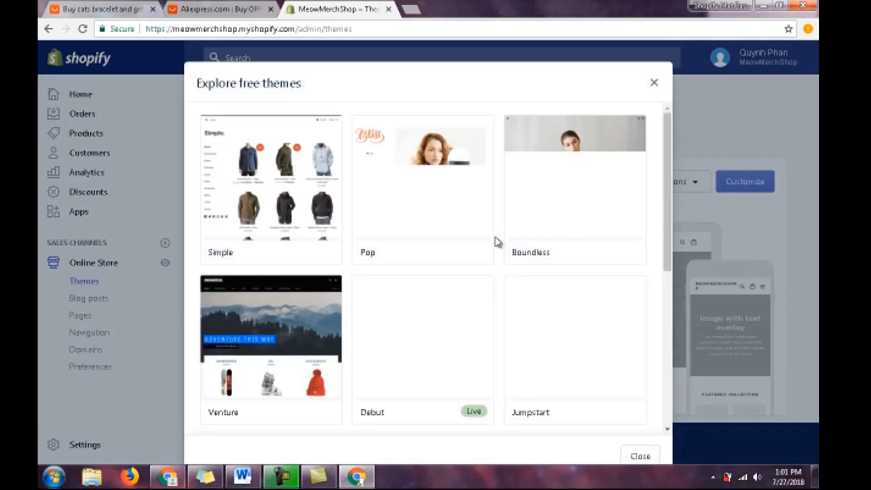
Look through the previews of the available free themes, from Simple down to Minimal
scroll(499, 243, "down", 1)
scroll(498, 248, "up", 1)
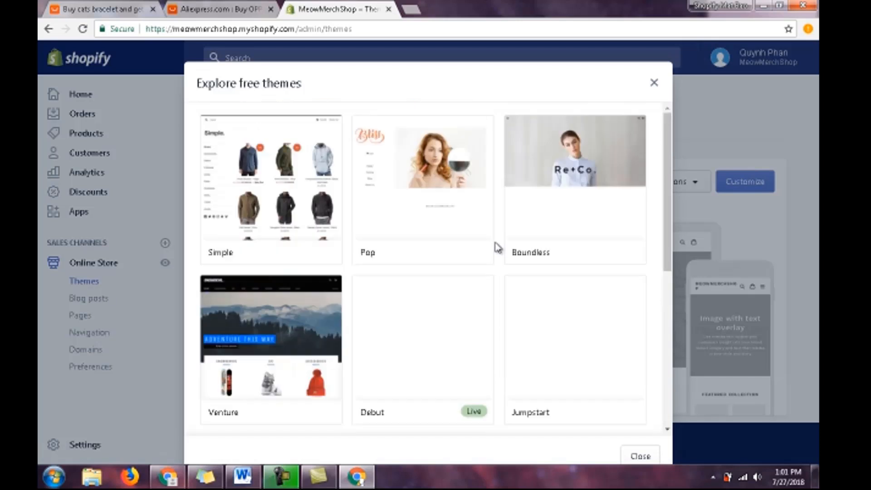
scroll(498, 252, "down", 2)
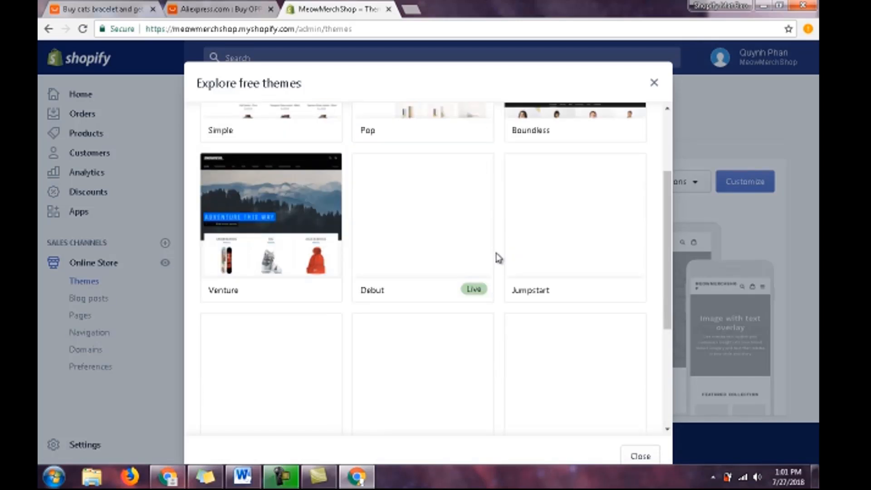
scroll(498, 258, "down", 1)
scroll(499, 257, "down", 1)
scroll(498, 257, "up", 3)
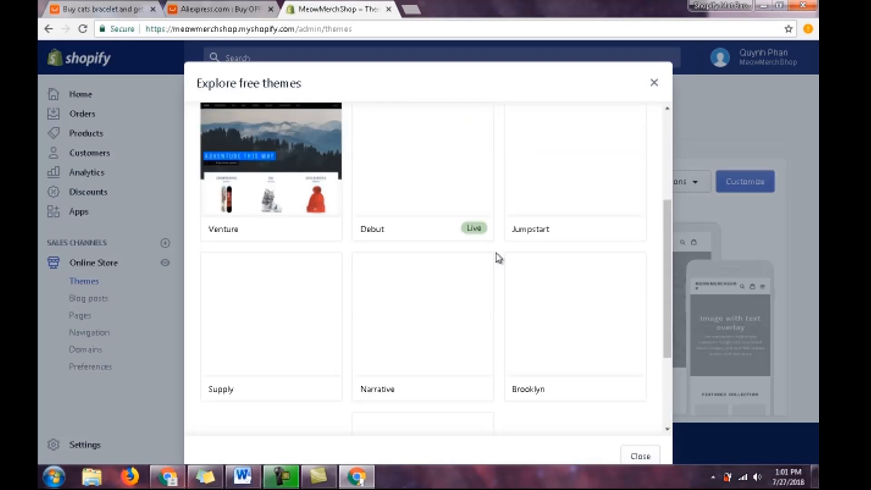
scroll(501, 269, "down", 3)
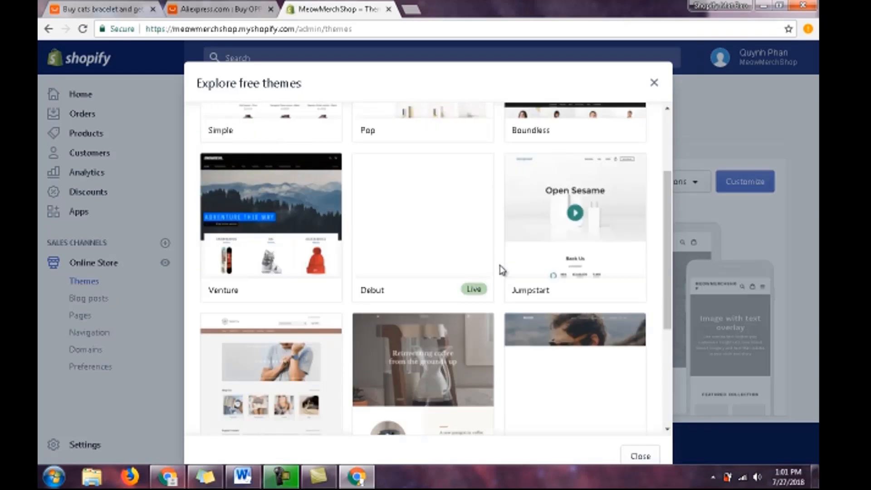
scroll(501, 271, "down", 1)
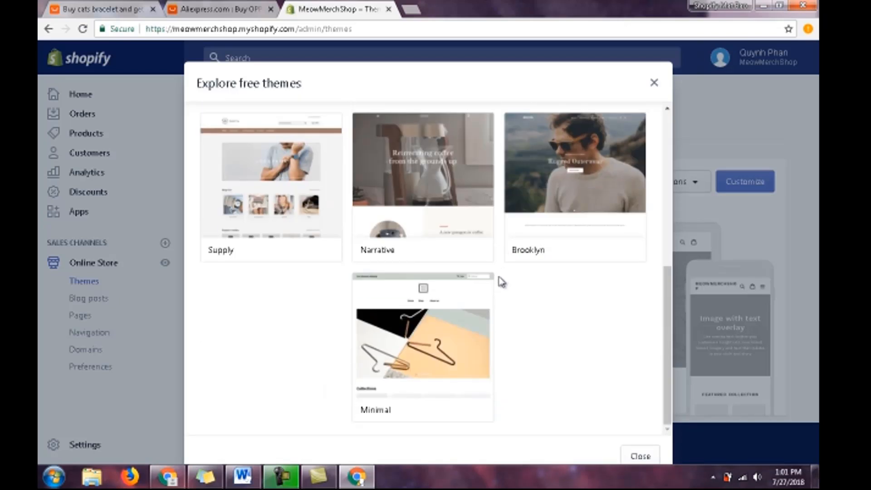
scroll(502, 282, "up", 4)
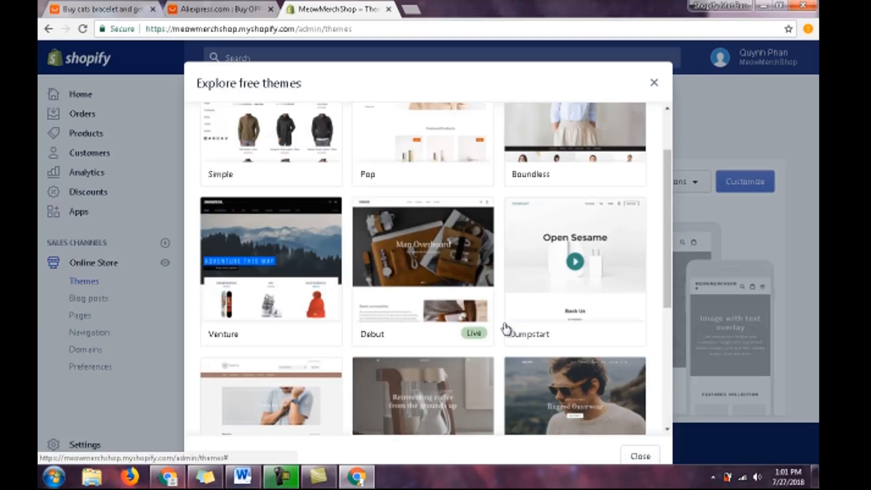
scroll(507, 327, "down", 3)
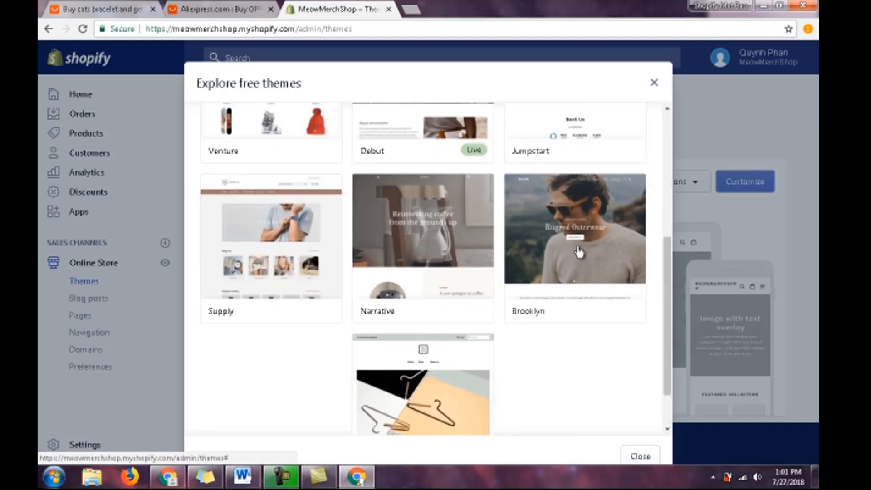
scroll(579, 252, "up", 3)
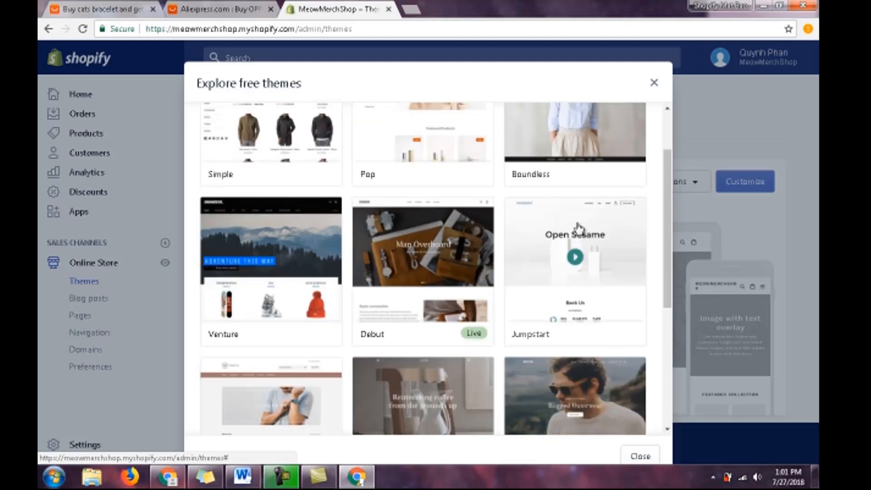
scroll(579, 229, "down", 3)
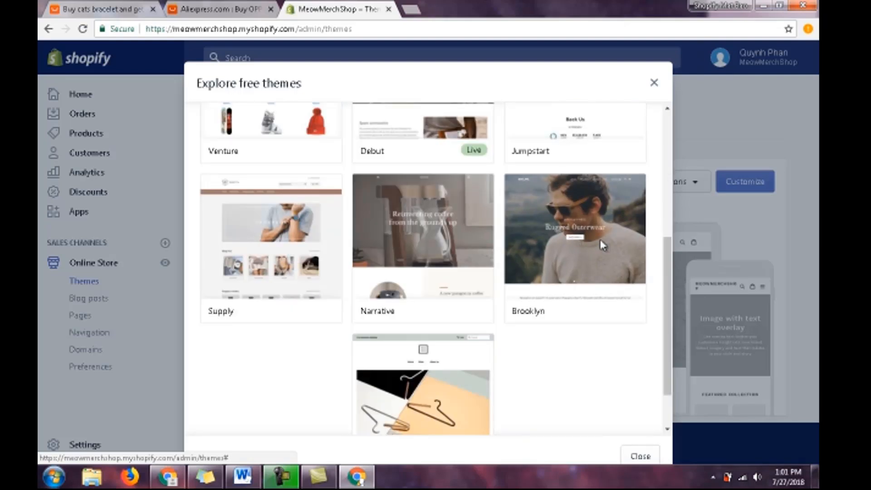
Open the Brooklyn theme's details, preview its Playful style and select the Classic style
left_click(601, 244)
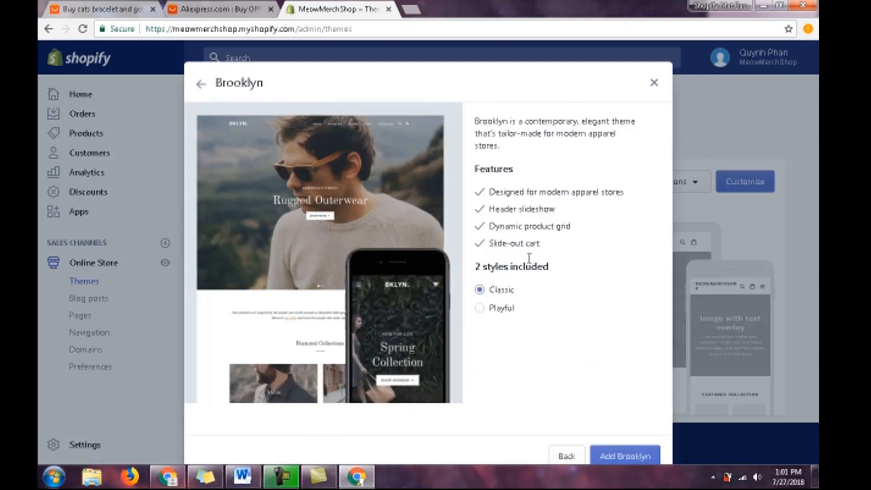
left_click_drag(549, 267, 474, 268)
left_click(598, 299)
left_click(489, 312)
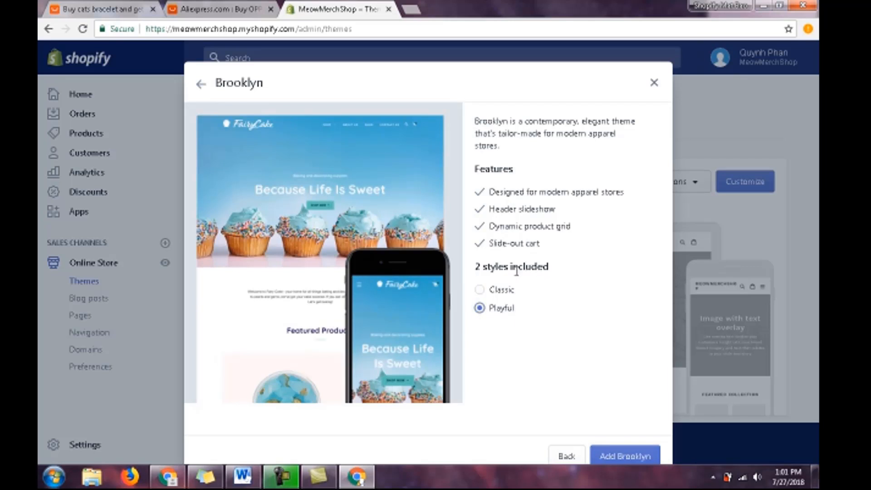
left_click(483, 293)
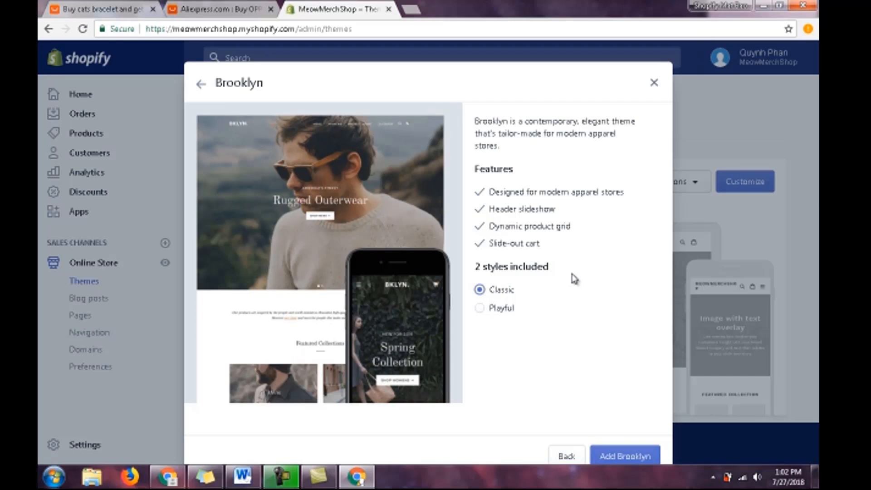
Add the Brooklyn theme to the store and check its entry among the additional themes
left_click(630, 454)
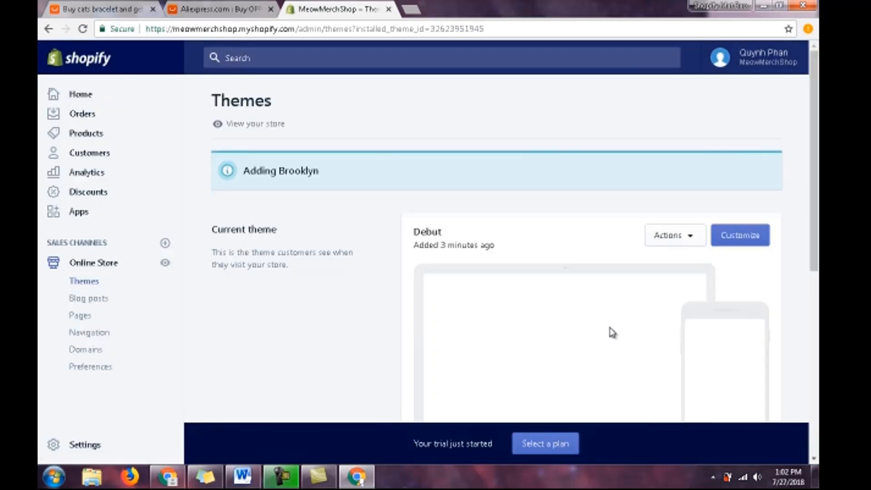
scroll(612, 335, "down", 3)
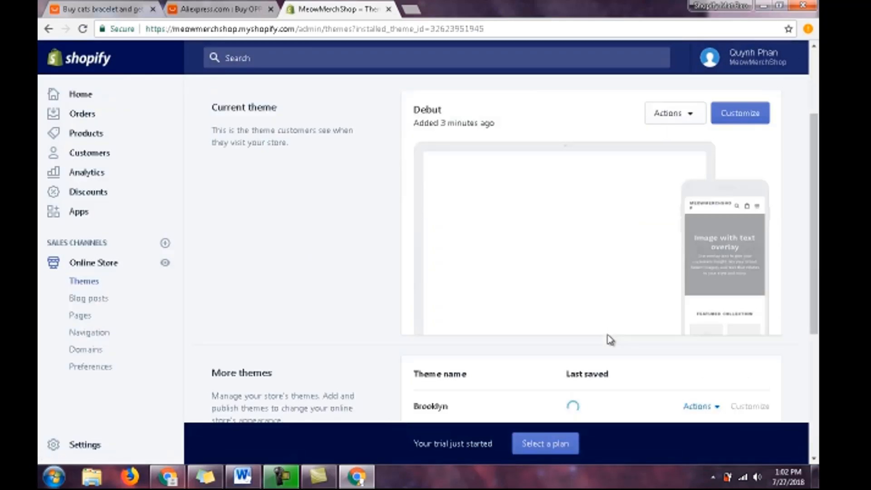
scroll(610, 339, "down", 2)
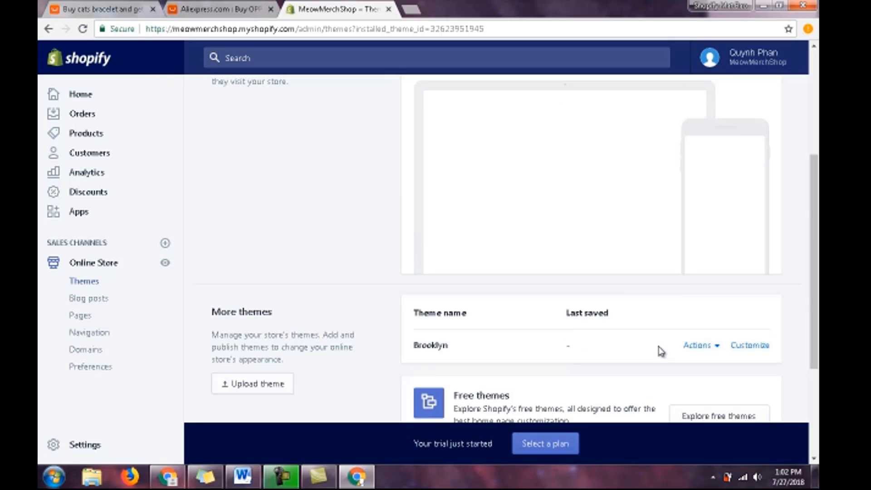
scroll(644, 347, "down", 4)
scroll(640, 349, "down", 3)
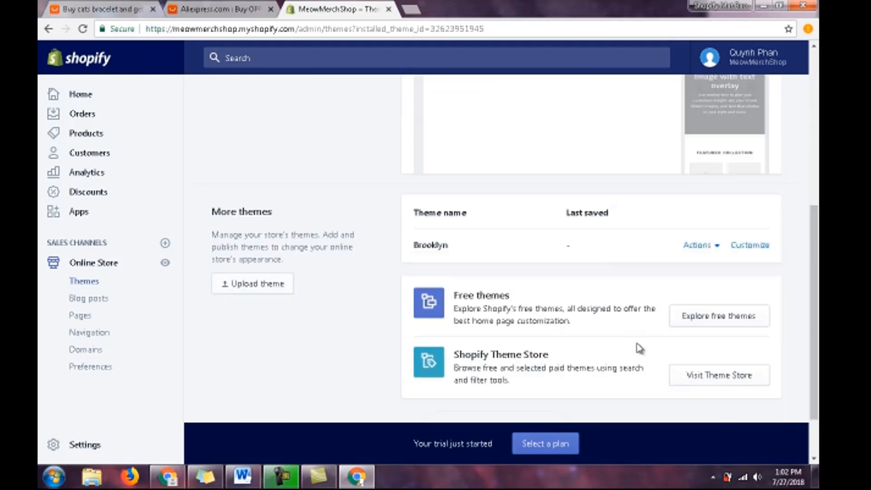
scroll(569, 352, "up", 7)
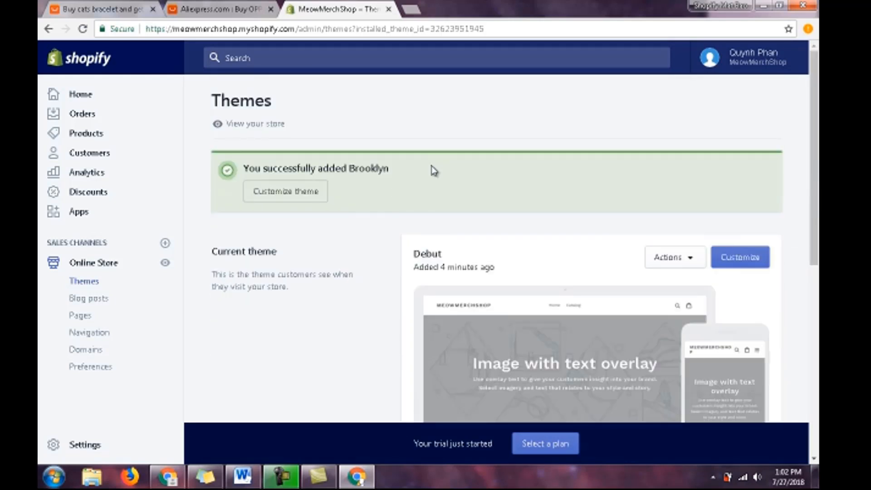
Publish the newly added Brooklyn theme so it replaces Debut as the store's current theme
left_click_drag(433, 170, 240, 170)
left_click(349, 259)
scroll(362, 276, "down", 6)
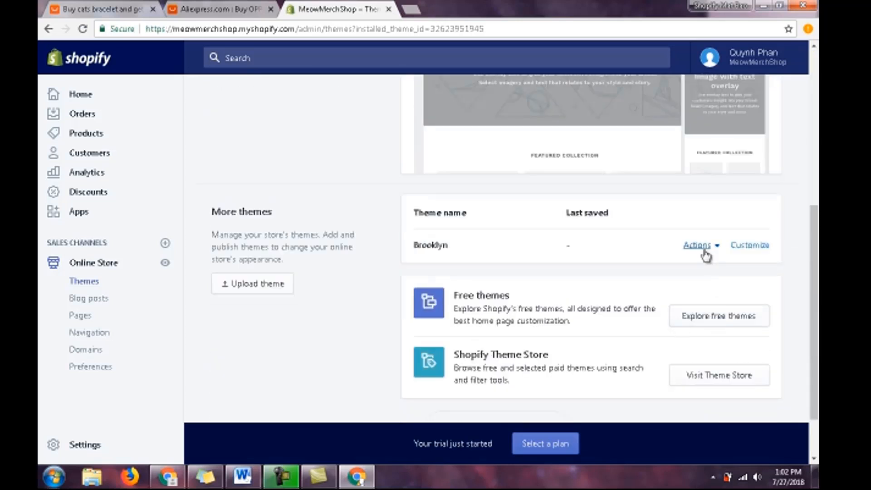
left_click(704, 252)
left_click(649, 303)
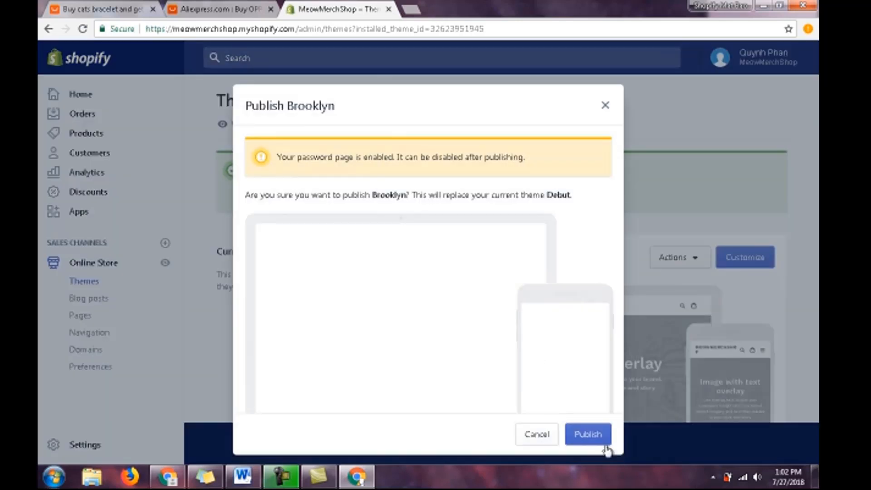
left_click(597, 438)
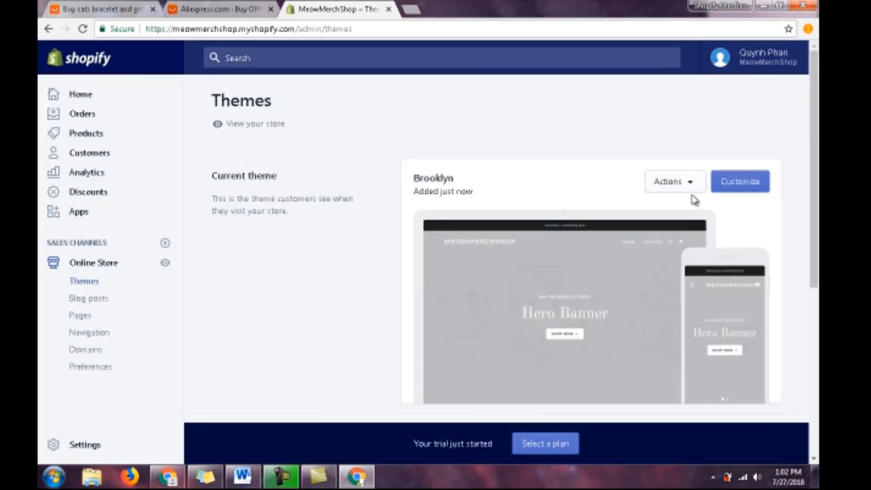
scroll(659, 244, "down", 5)
scroll(658, 243, "up", 5)
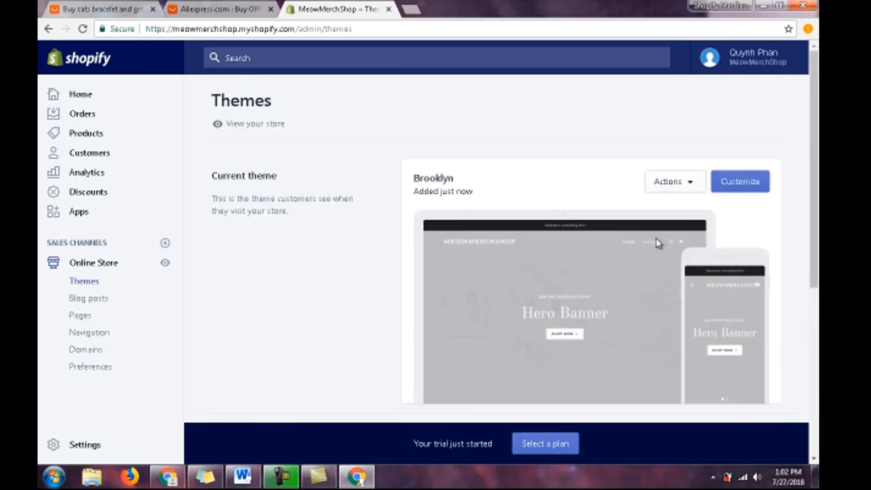
Open the Brooklyn theme for customization and look through the home page preview, from the hero banner to the featured collection products
left_click(743, 190)
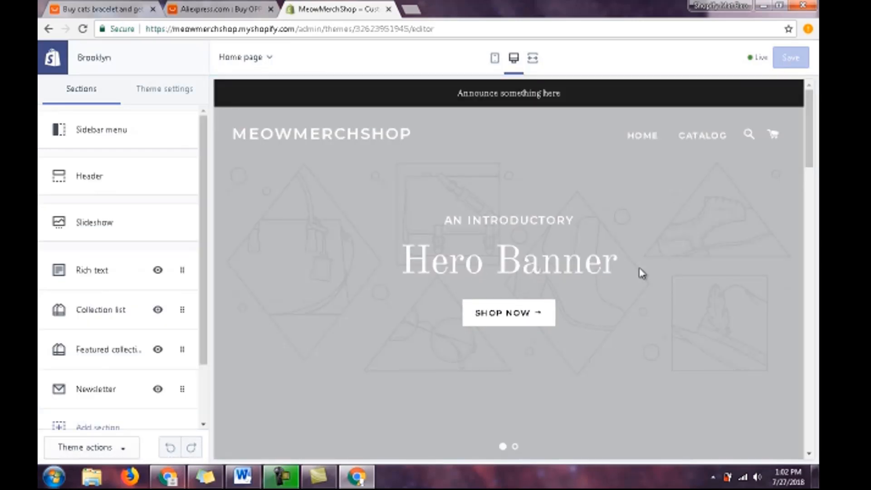
scroll(638, 279, "down", 18)
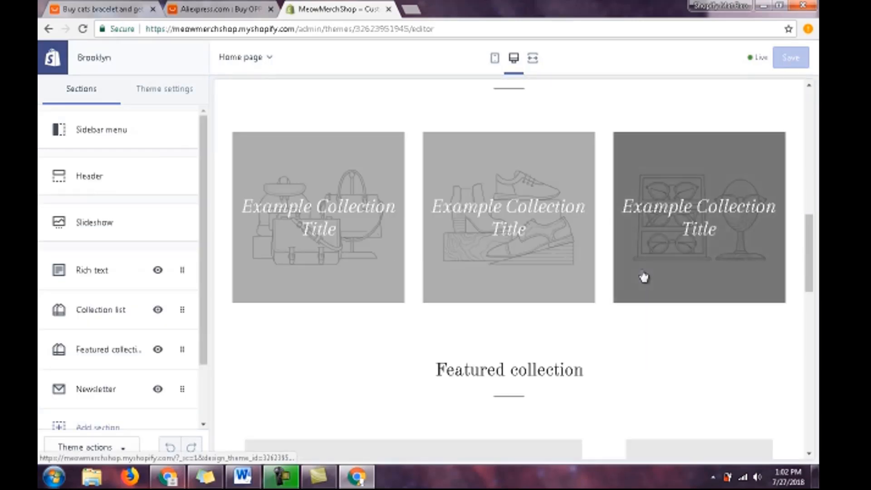
scroll(645, 274, "up", 20)
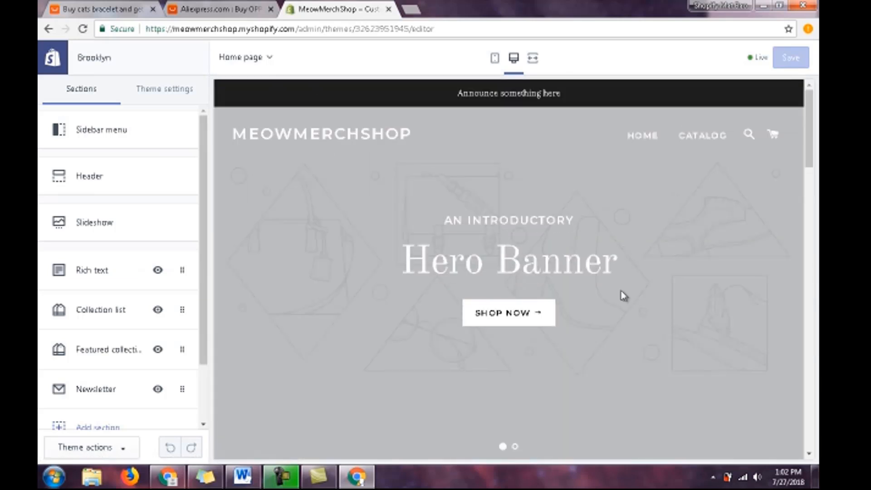
scroll(622, 296, "down", 5)
left_click_drag(634, 309, 366, 295)
left_click(715, 423)
scroll(651, 414, "down", 4)
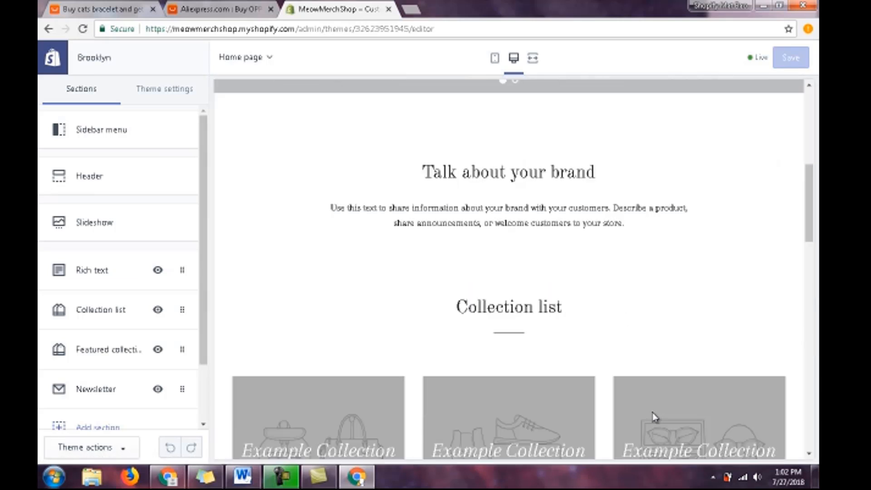
left_click_drag(605, 253, 460, 255)
scroll(728, 259, "down", 7)
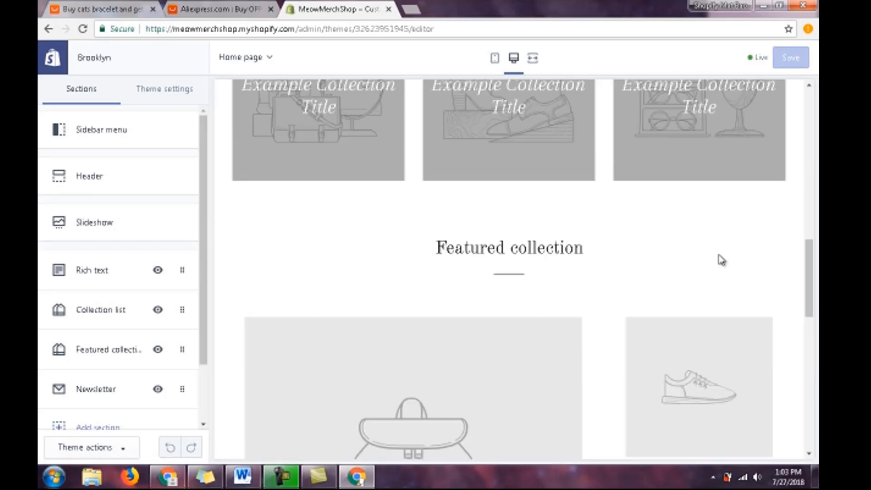
left_click_drag(587, 260, 313, 264)
left_click(656, 281)
scroll(656, 282, "down", 10)
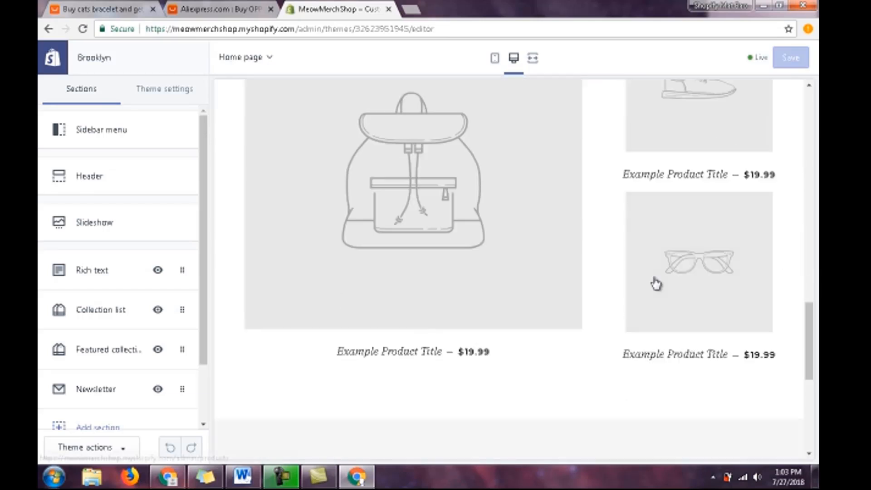
scroll(719, 346, "up", 20)
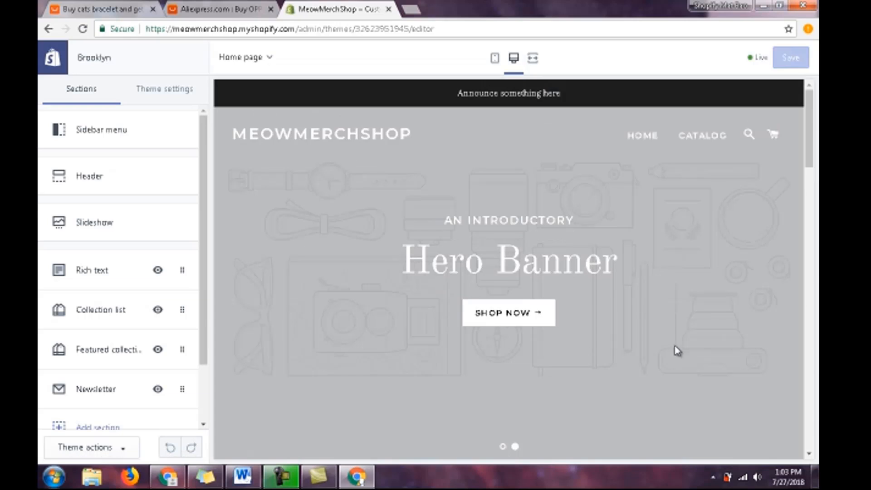
Remove the second slide from the home page slideshow
left_click(123, 226)
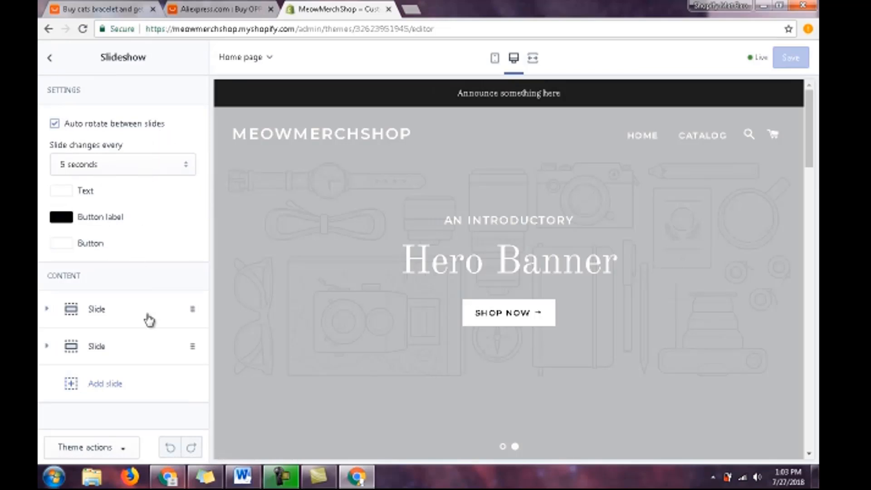
left_click(123, 353)
scroll(138, 326, "down", 10)
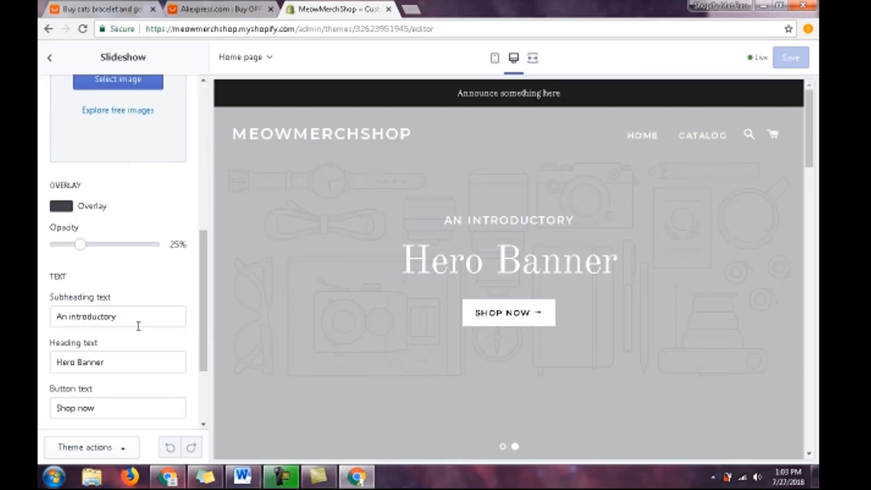
scroll(135, 324, "down", 2)
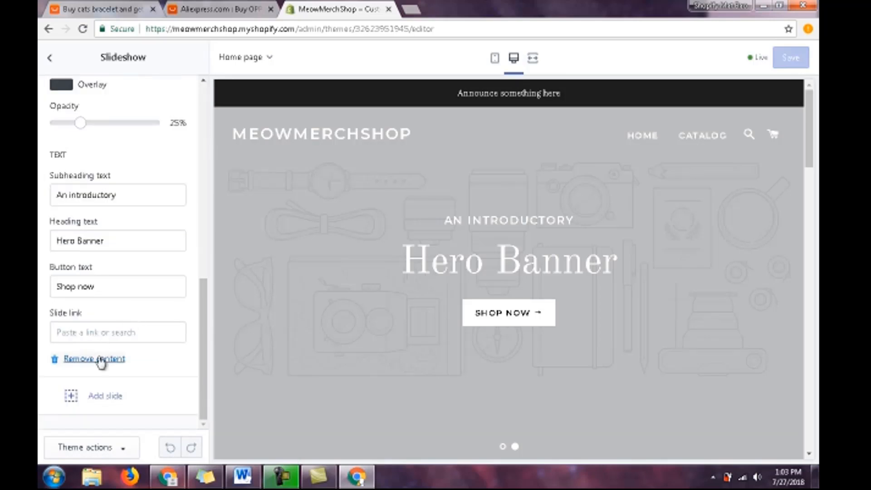
left_click(75, 358)
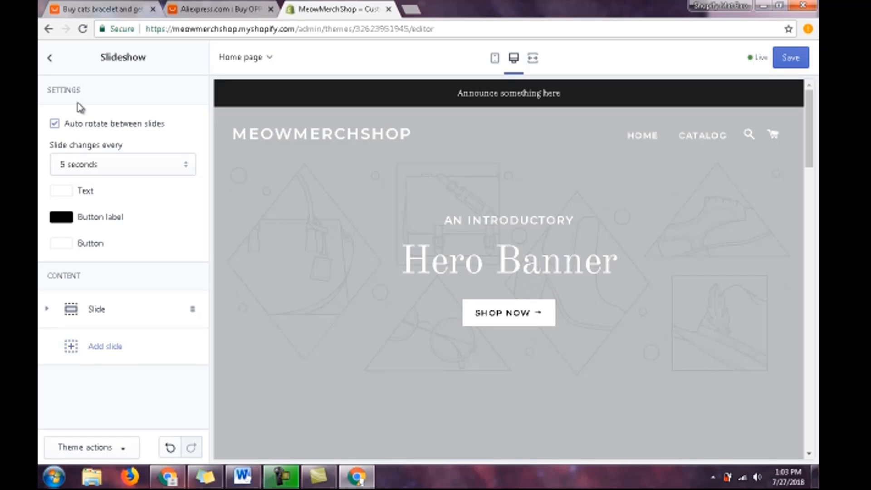
Return to the section overview and remove the Collection list section from the home page
left_click(47, 59)
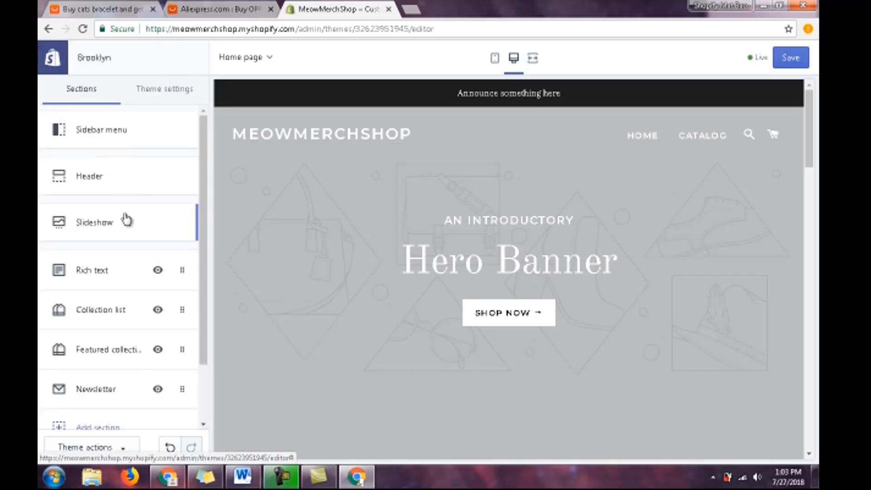
left_click(101, 314)
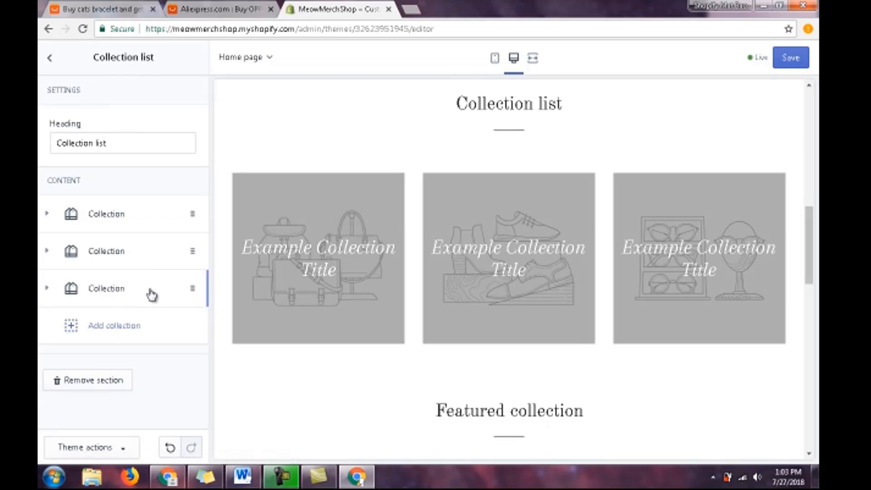
left_click(105, 386)
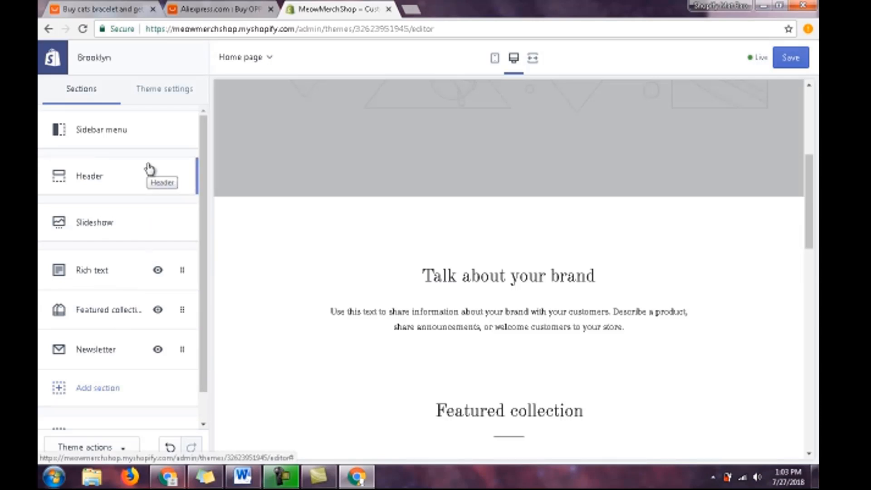
Change the heading of the Featured collection section to "Our Products"
left_click(121, 313)
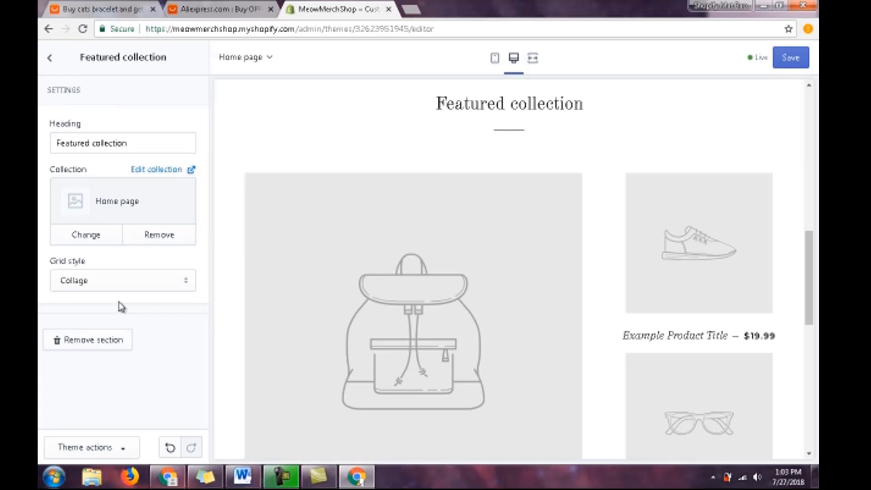
left_click_drag(137, 144, 40, 152)
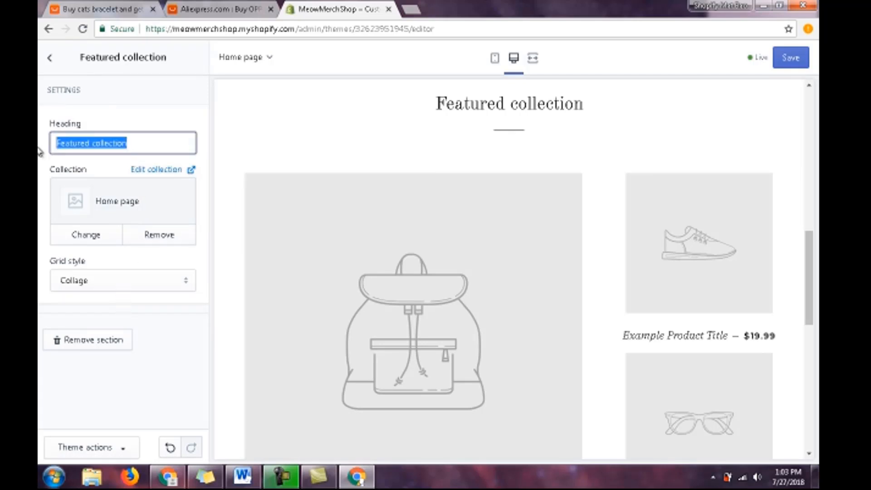
type("Our ")
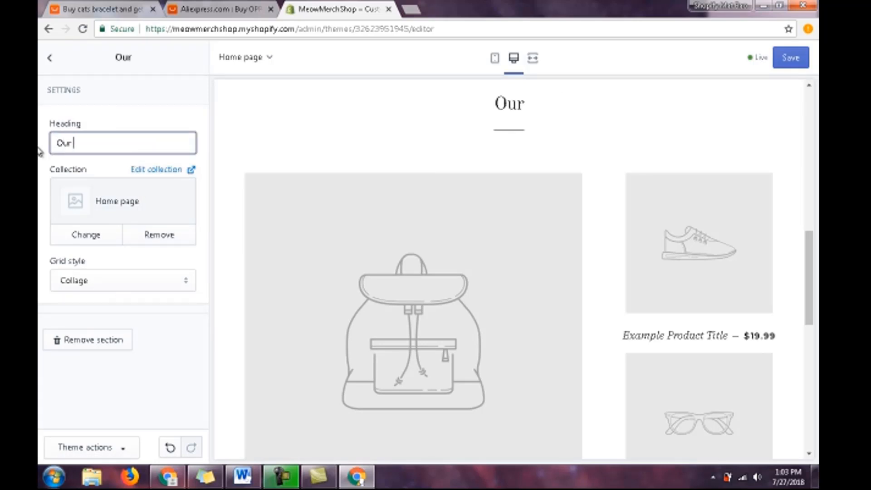
type("Pr")
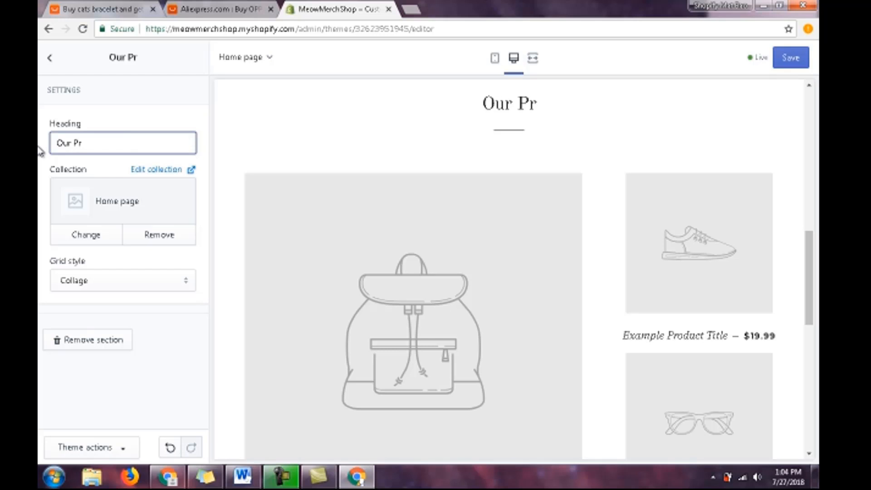
type("oducts")
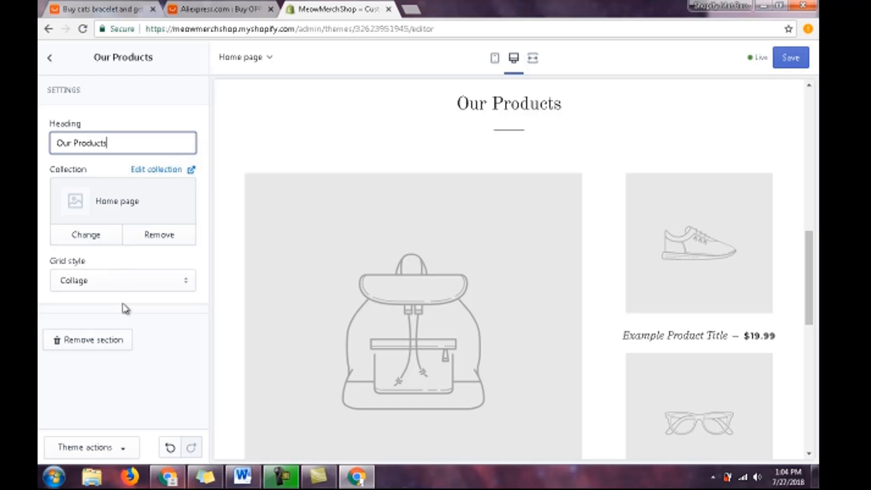
Set the Our Products section's grid style to Grid, save the theme changes and return to the section overview
left_click(121, 284)
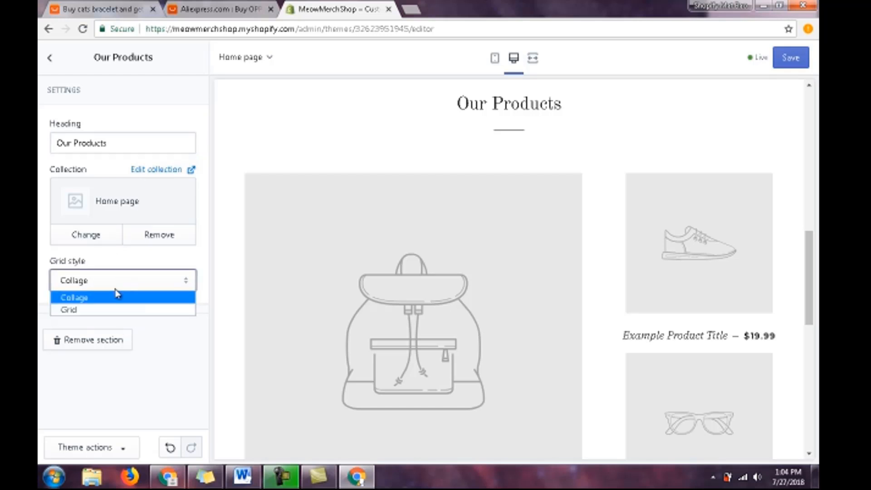
left_click(94, 312)
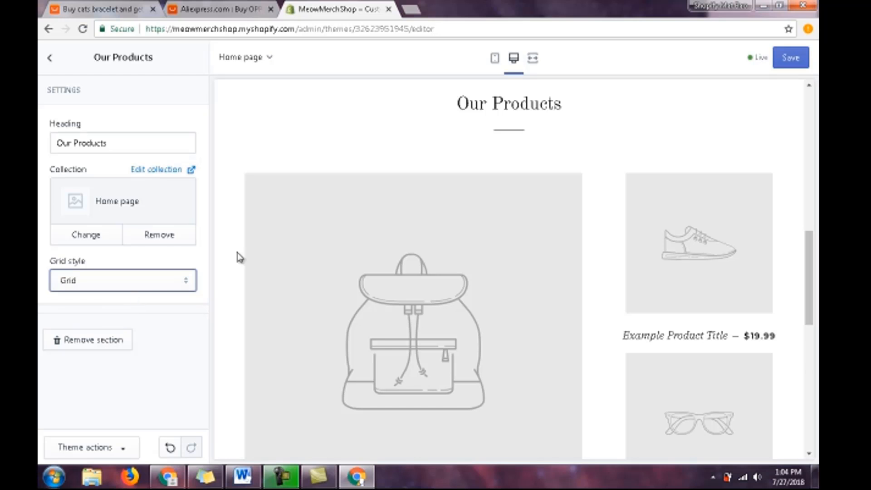
left_click(790, 58)
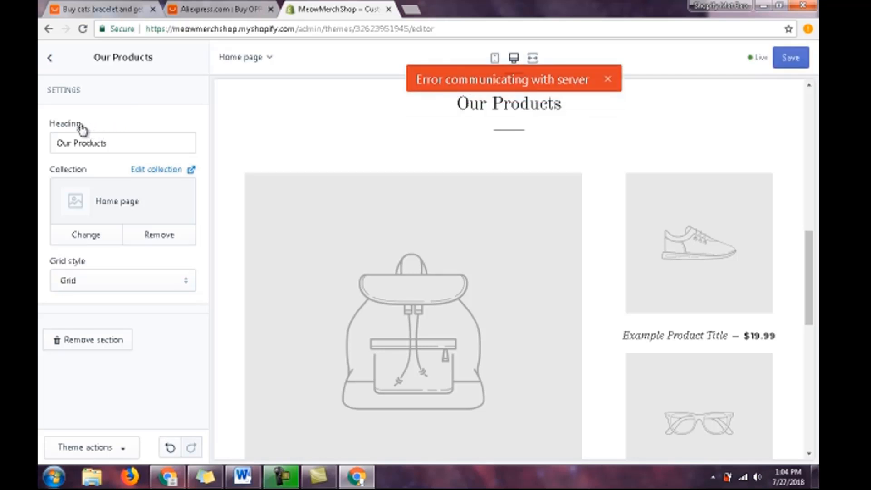
left_click(609, 80)
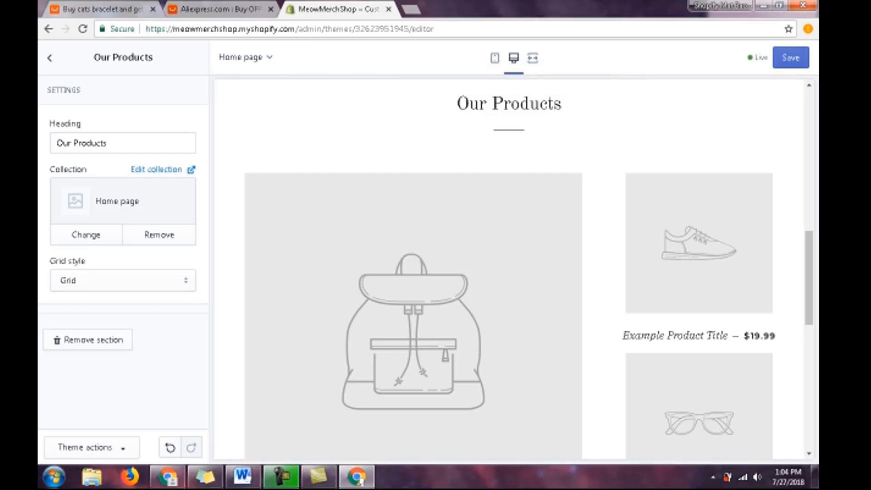
left_click(804, 57)
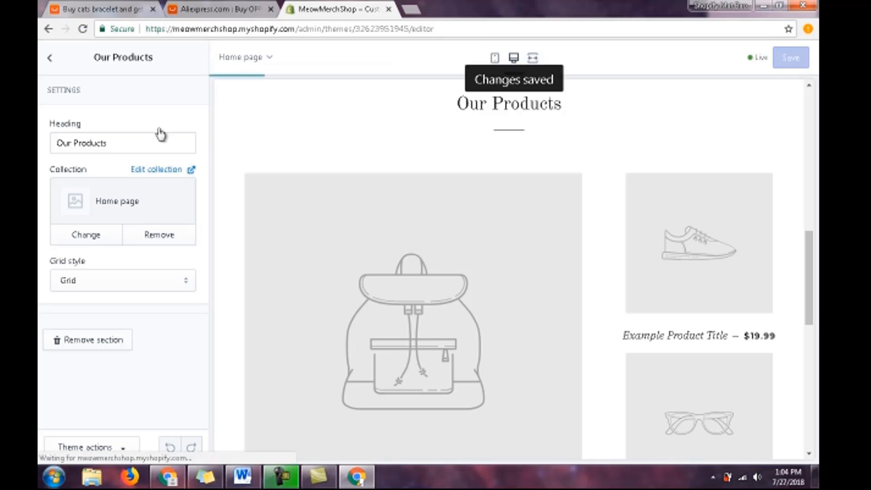
left_click(50, 61)
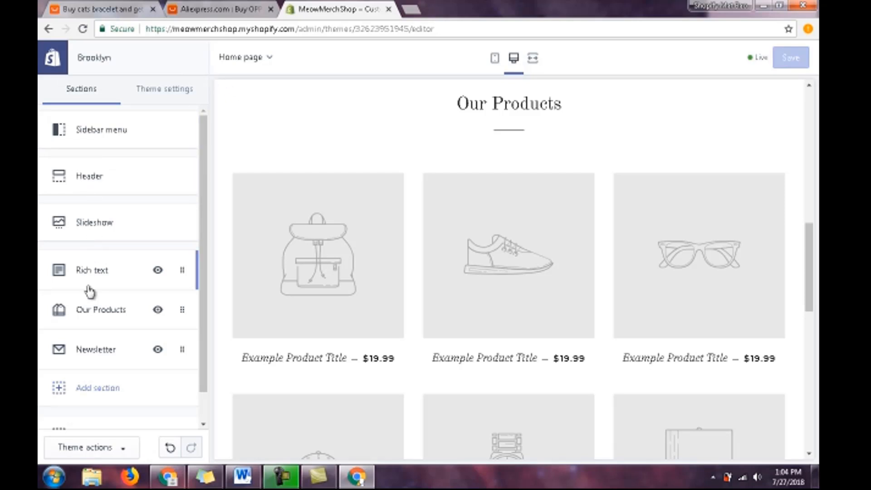
Review the Rich text section's heading and text, remove the section from the home page and save the theme
mouse_move(96, 266)
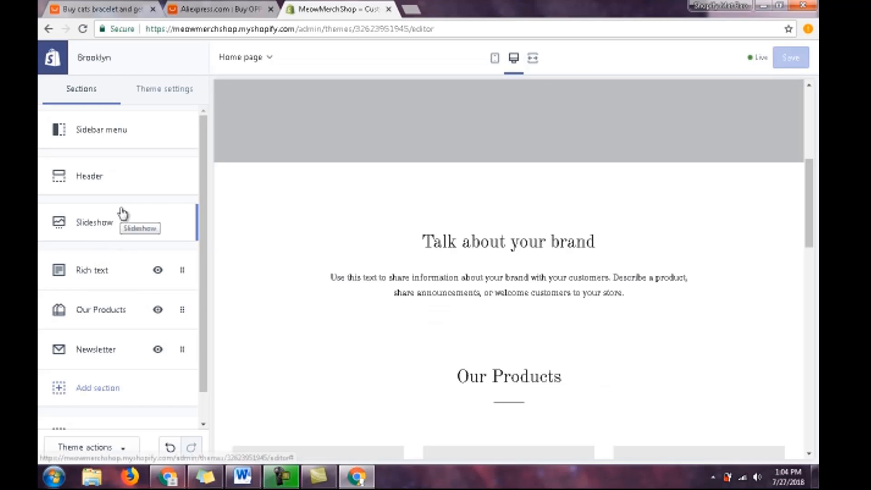
left_click(121, 281)
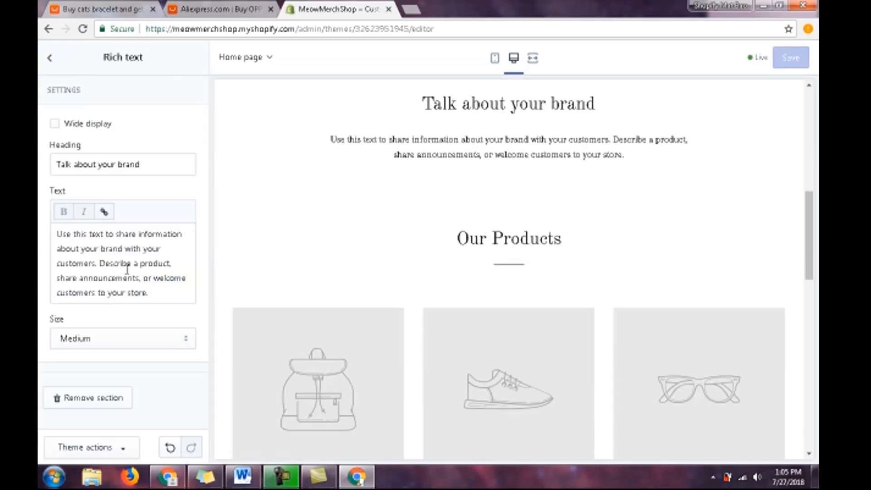
left_click_drag(160, 292, 51, 219)
left_click(178, 319)
left_click_drag(162, 295, 64, 223)
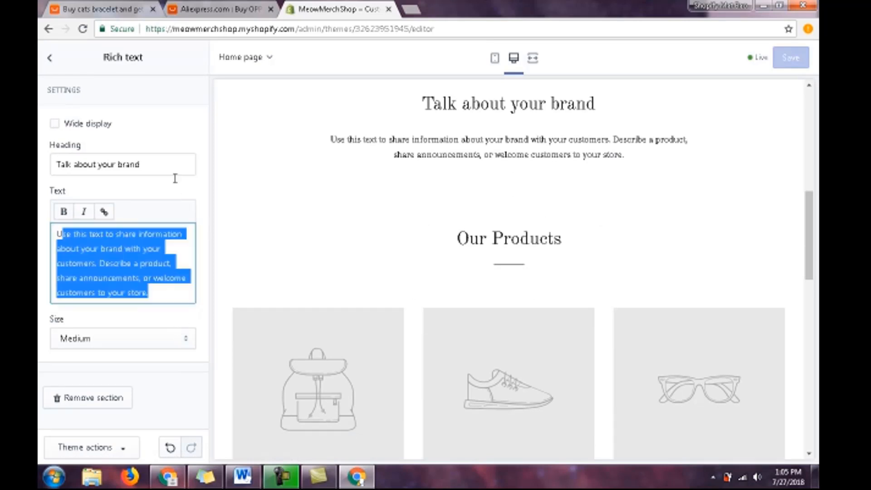
left_click_drag(159, 159, 41, 167)
left_click(185, 196)
left_click(206, 192)
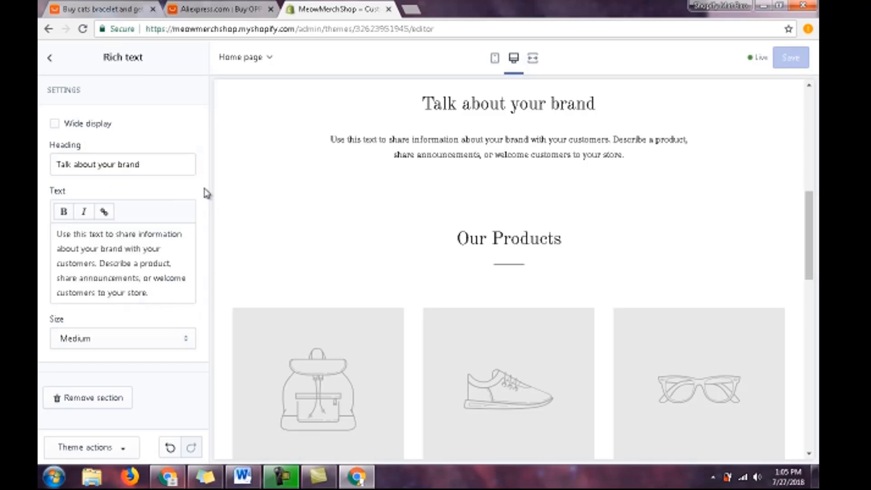
left_click(120, 399)
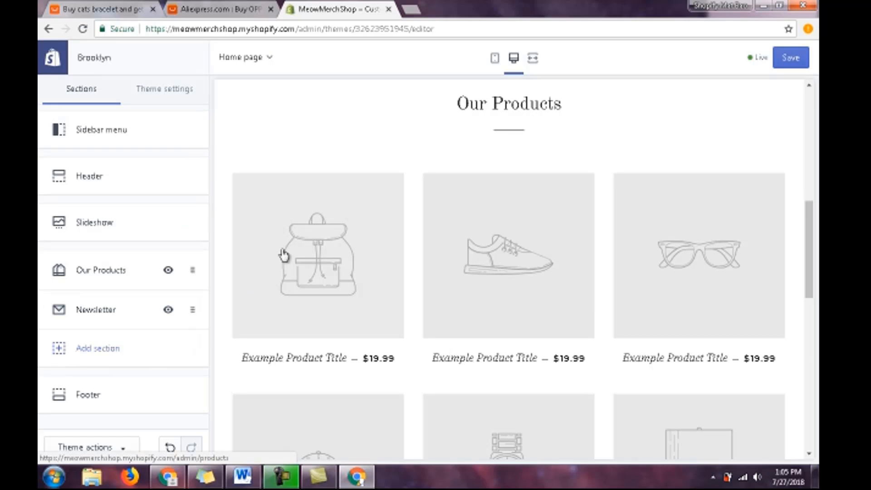
left_click(798, 56)
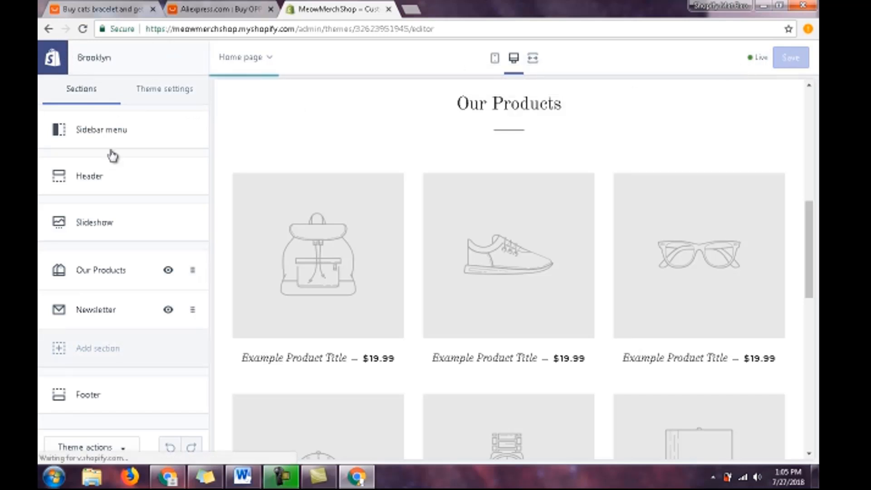
Open a new browser tab and search Google Images for "cats"
left_click(416, 12)
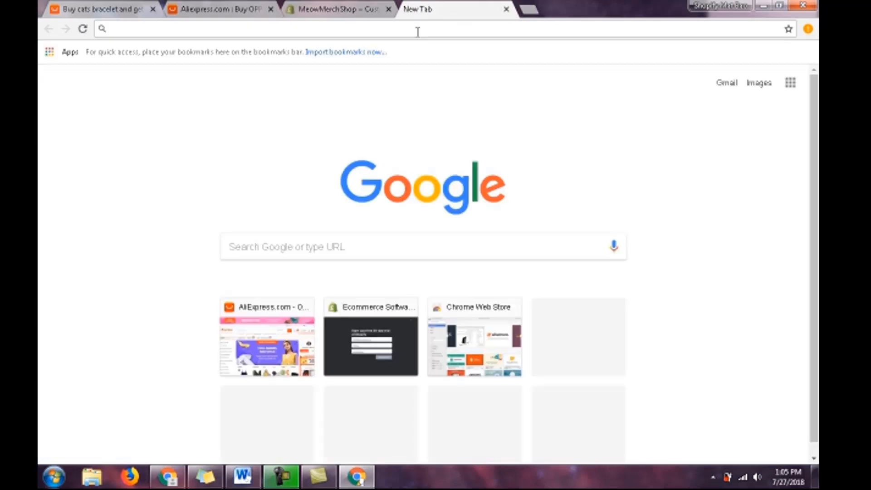
type("go")
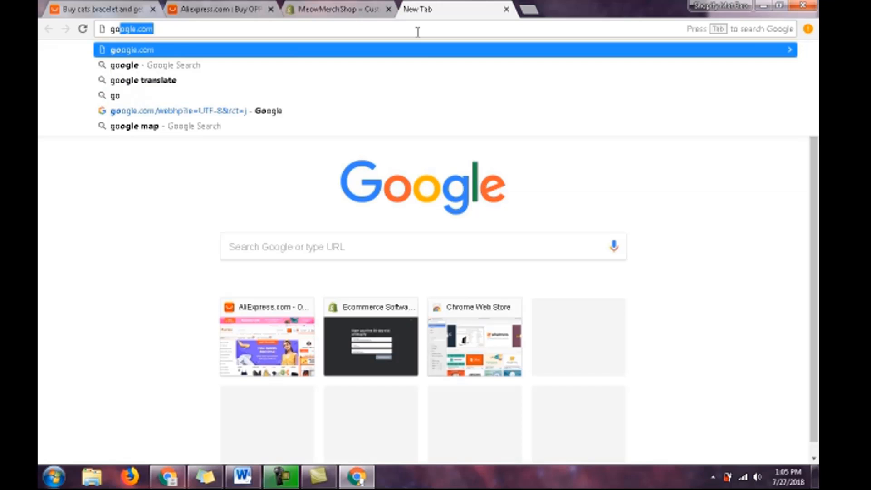
type("o")
type("gle images")
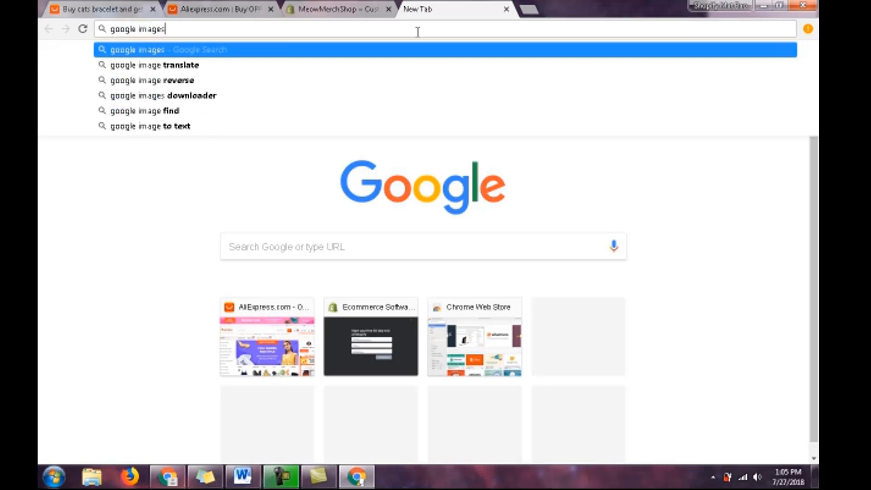
key("Return")
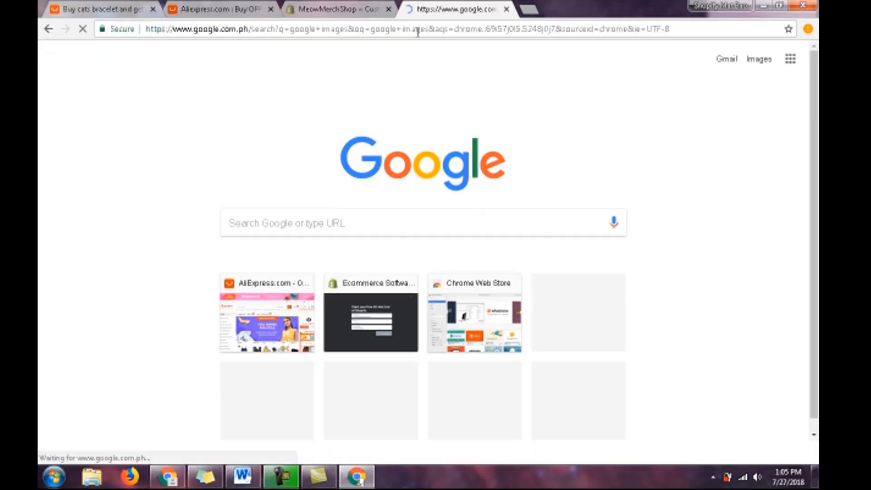
triple_click(215, 69)
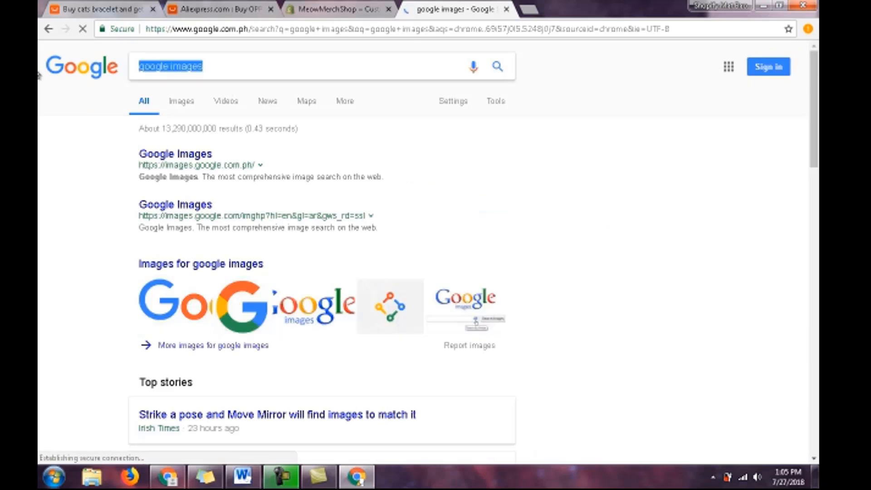
type("cats")
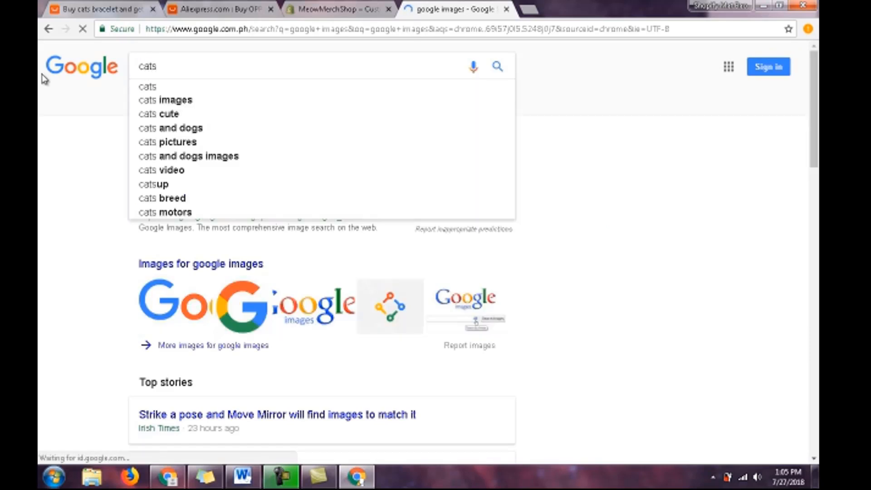
key("Return")
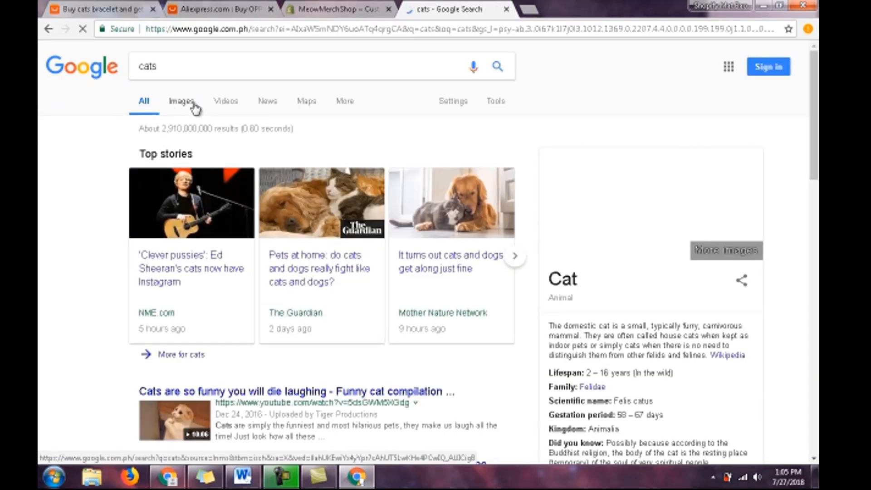
left_click(194, 106)
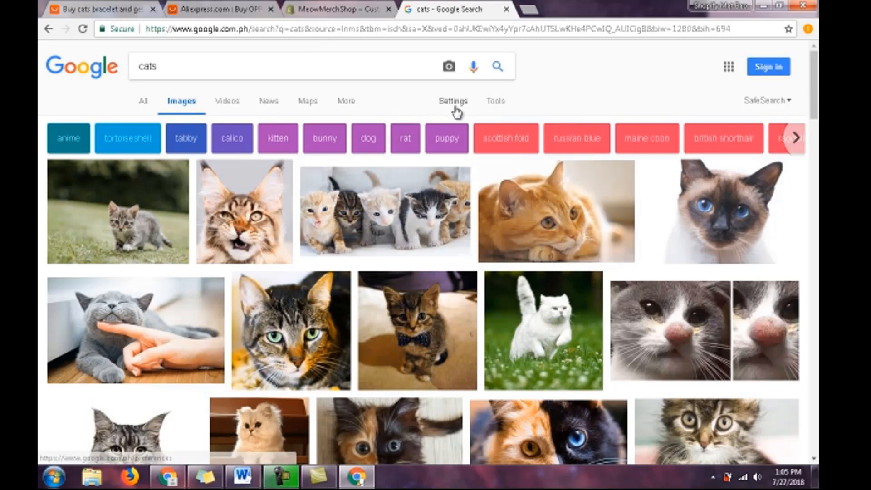
Filter the cat images to those labeled for reuse and larger than 1024×768
left_click(492, 105)
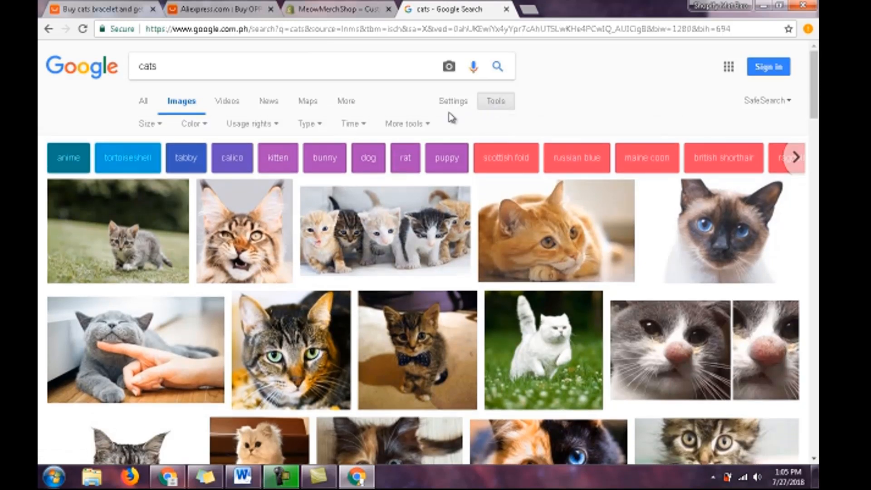
left_click(262, 128)
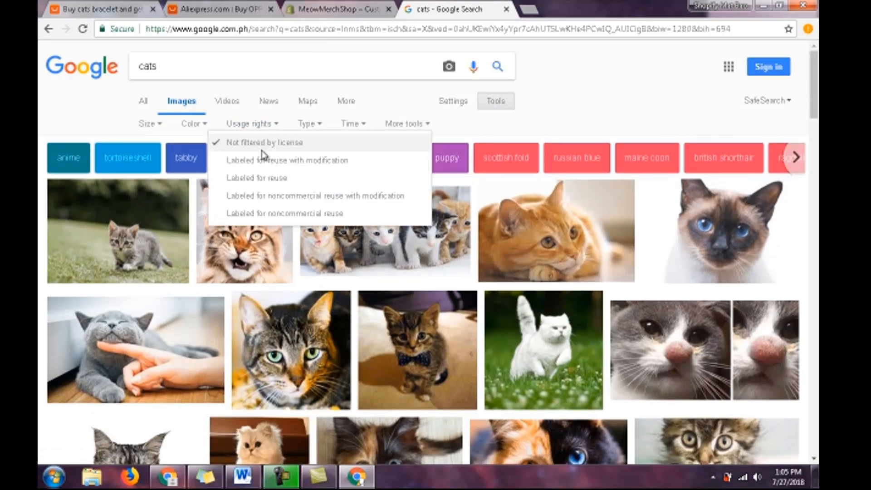
left_click(262, 180)
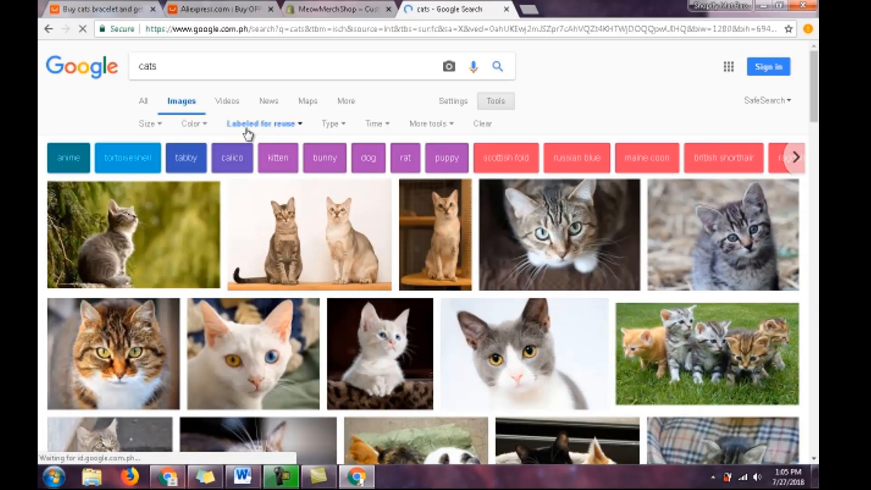
left_click(159, 128)
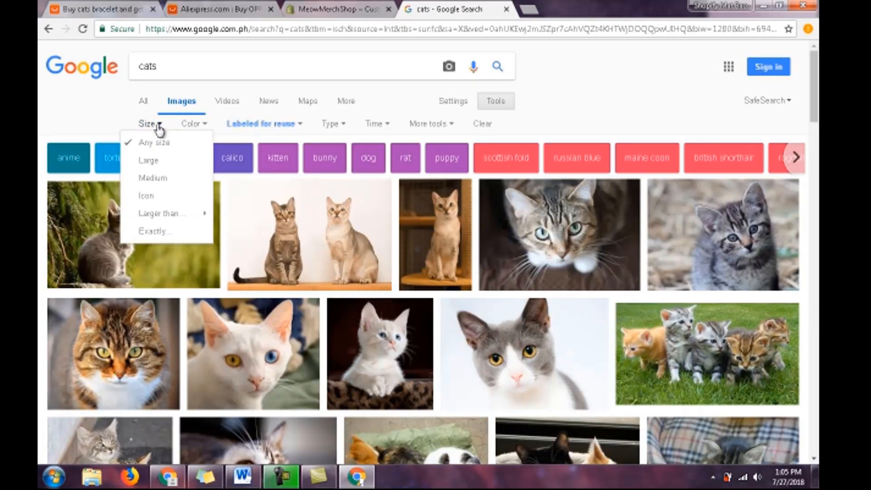
mouse_move(160, 214)
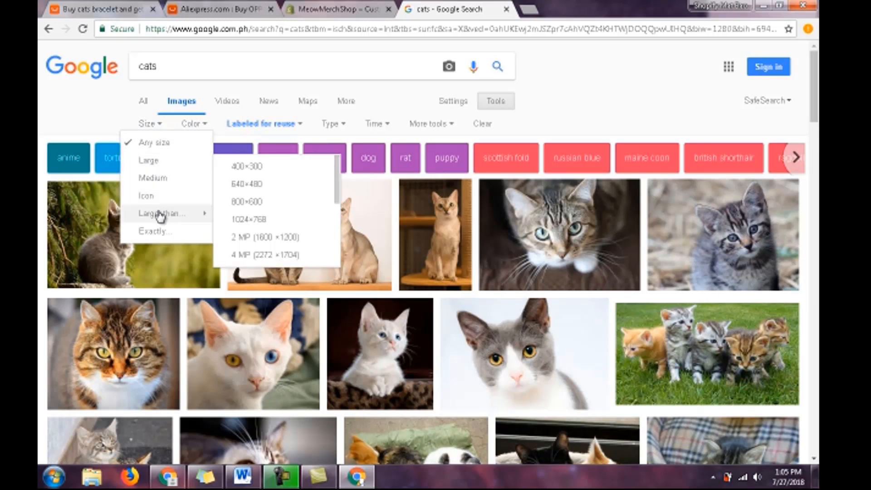
left_click(257, 223)
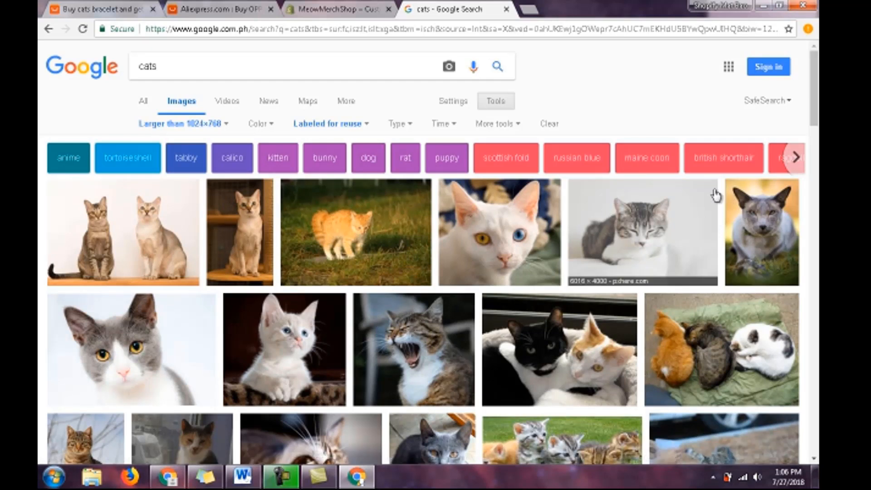
Open the PxHere photo of the grey-and-white kitten with closed eyes and save it to the Desktop as a JPEG named "Cats"
left_click(667, 230)
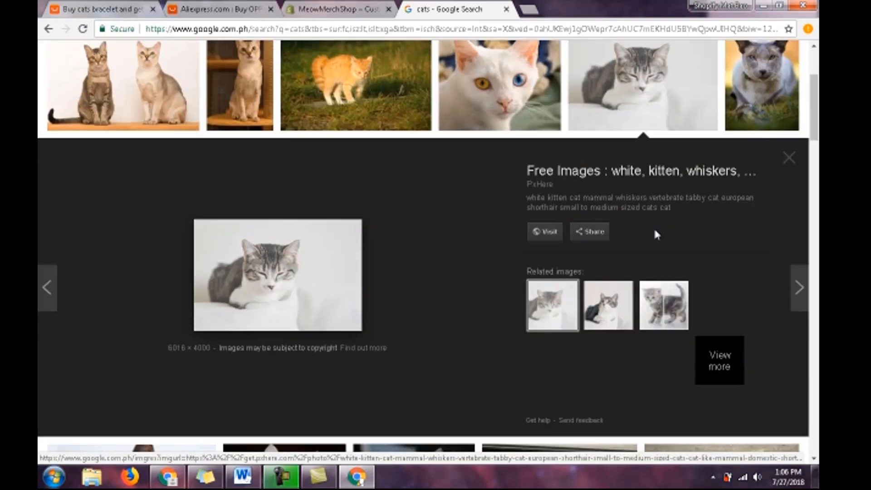
right_click(313, 278)
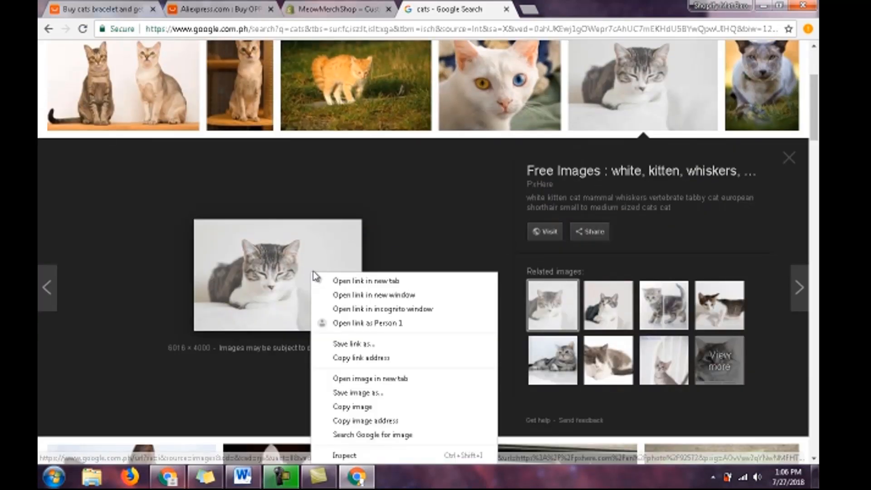
left_click(358, 393)
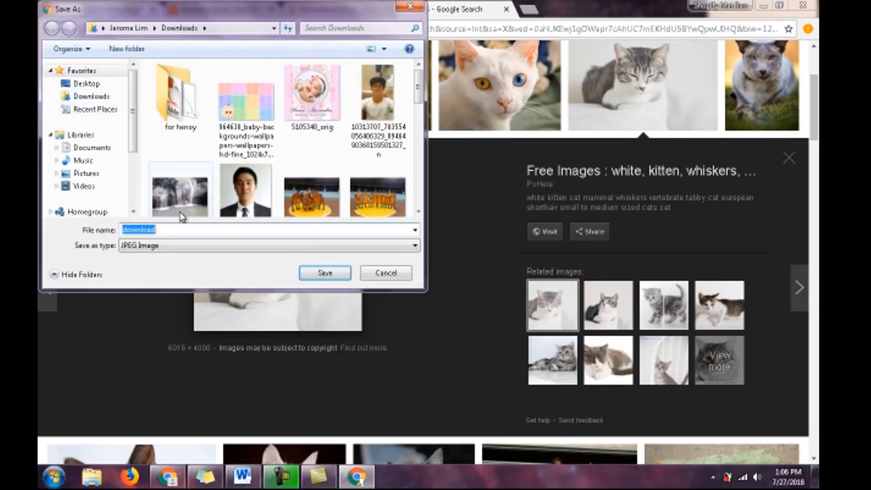
left_click(93, 84)
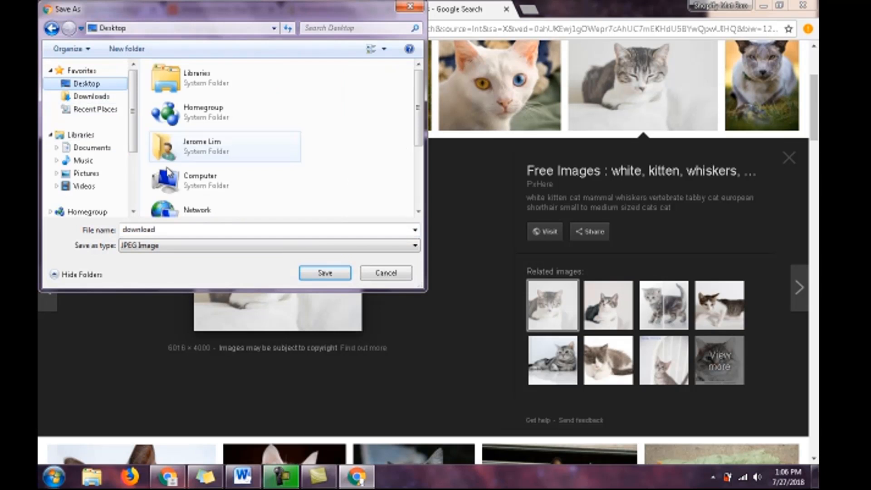
double_click(172, 228)
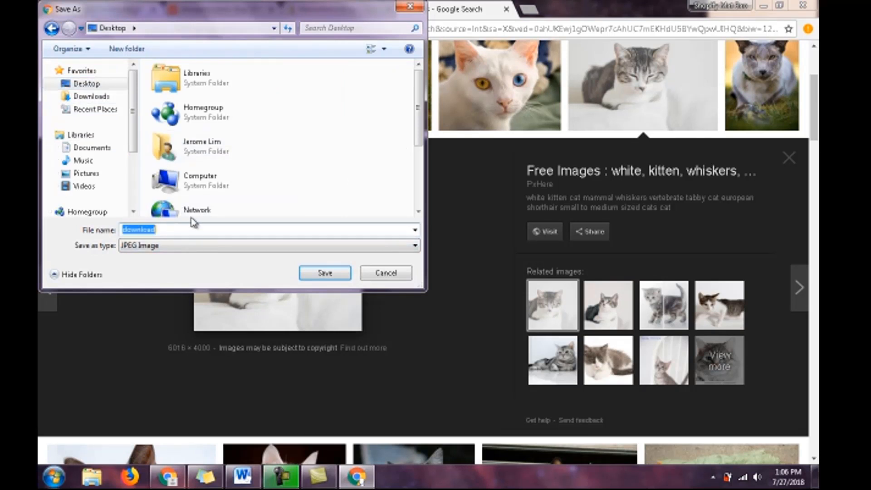
type("CAts")
key("BackSpace")
key("BackSpace")
key("BackSpace")
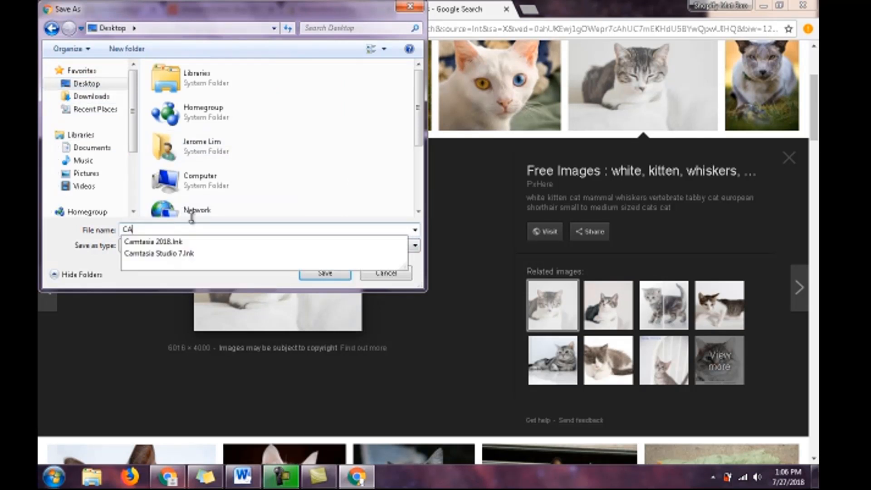
type("ats")
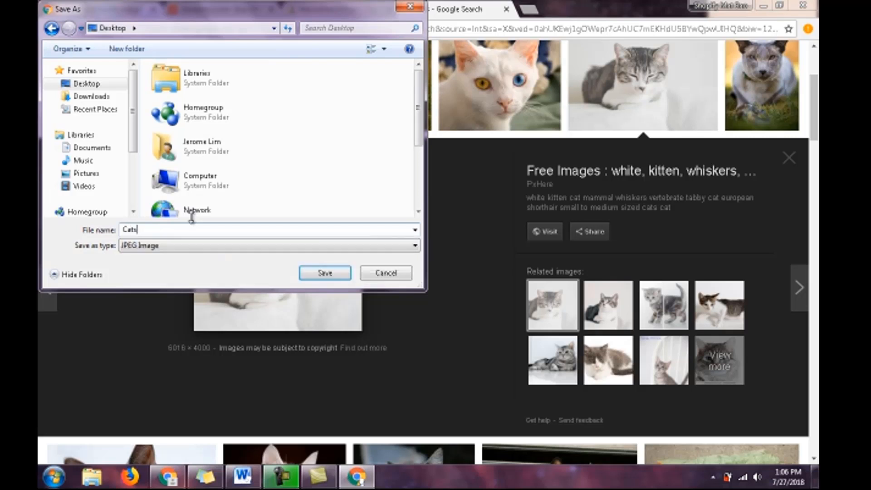
left_click(339, 274)
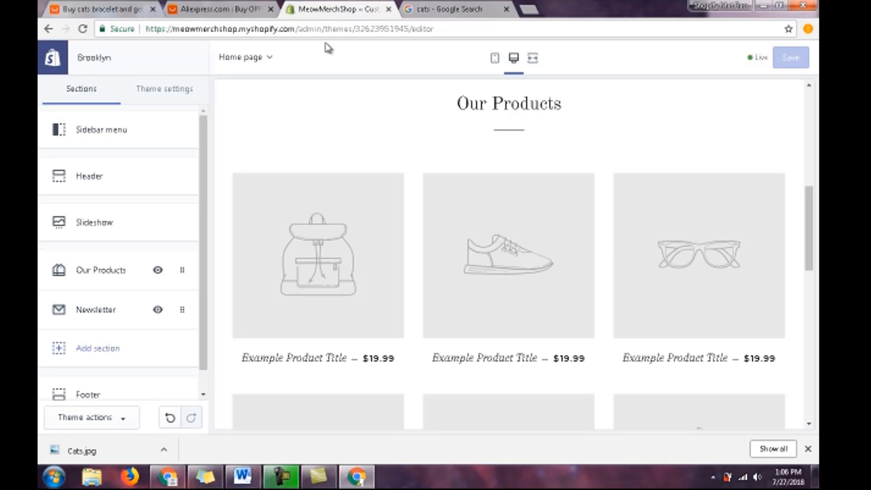
In the theme editor's Slideshow section, upload the Cats image from the Desktop and set it as the slide's image
left_click(110, 231)
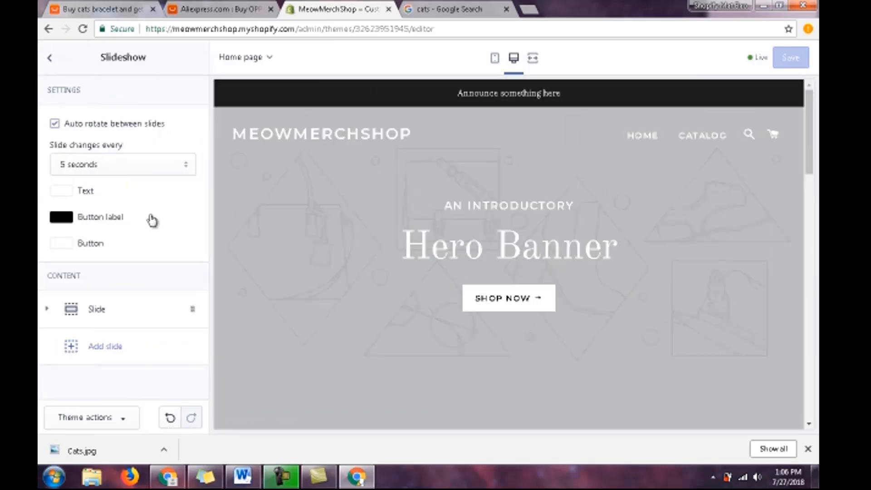
left_click(110, 323)
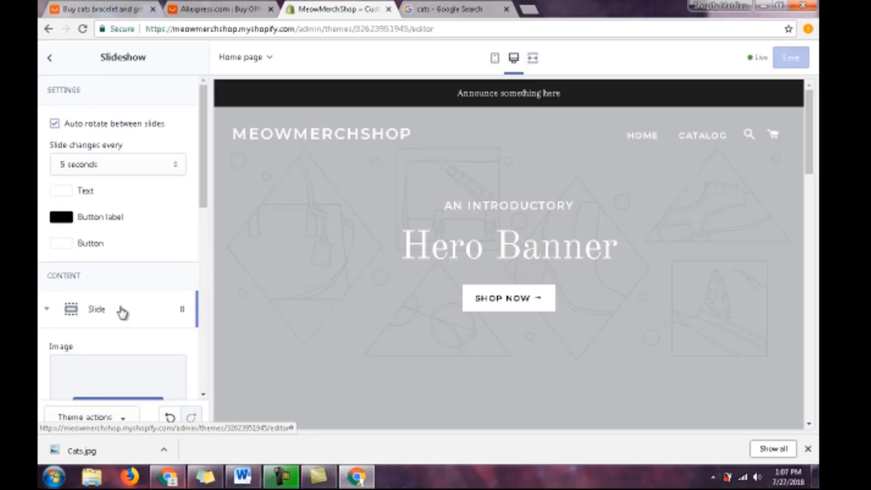
scroll(122, 313, "down", 3)
left_click(120, 293)
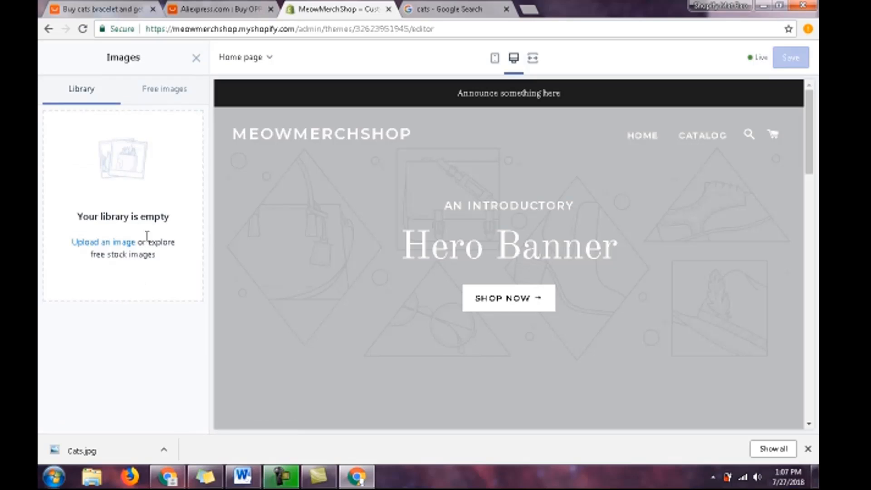
left_click(121, 243)
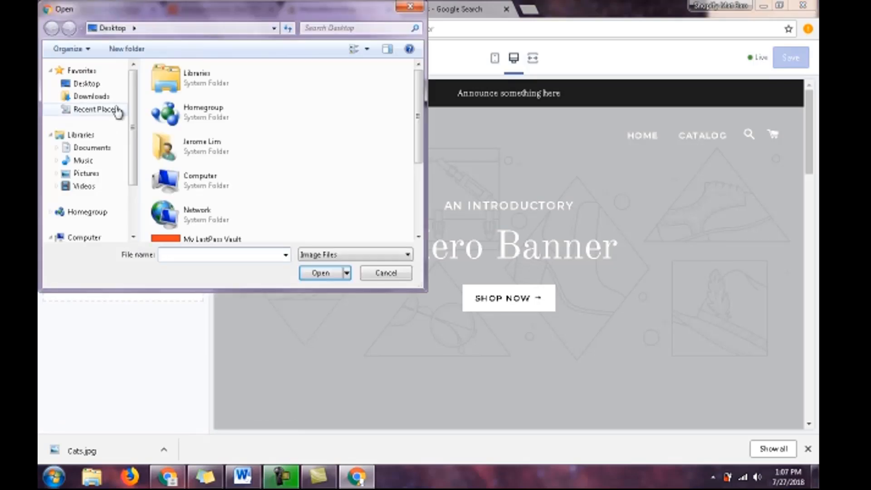
left_click(81, 79)
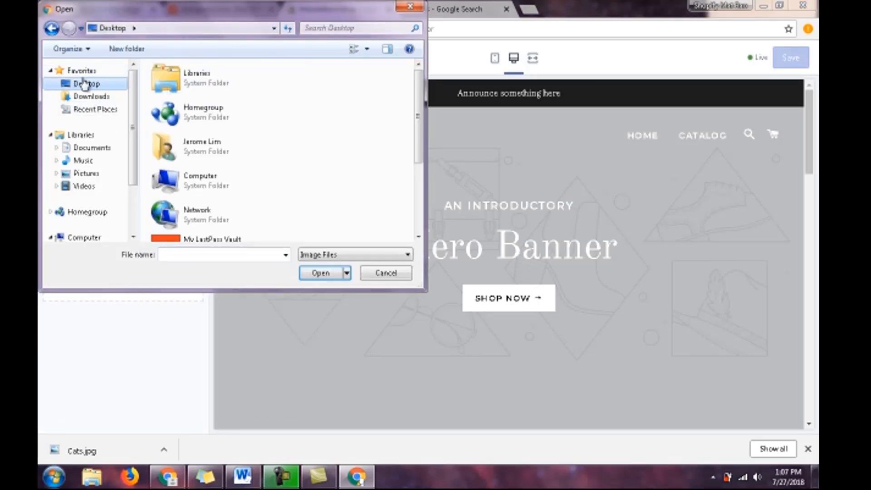
scroll(390, 131, "down", 3)
scroll(390, 133, "down", 2)
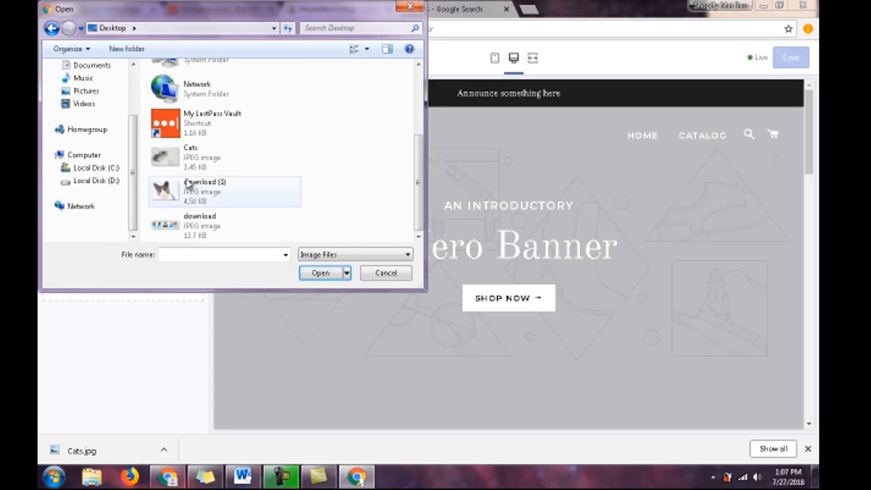
left_click(175, 152)
left_click(323, 273)
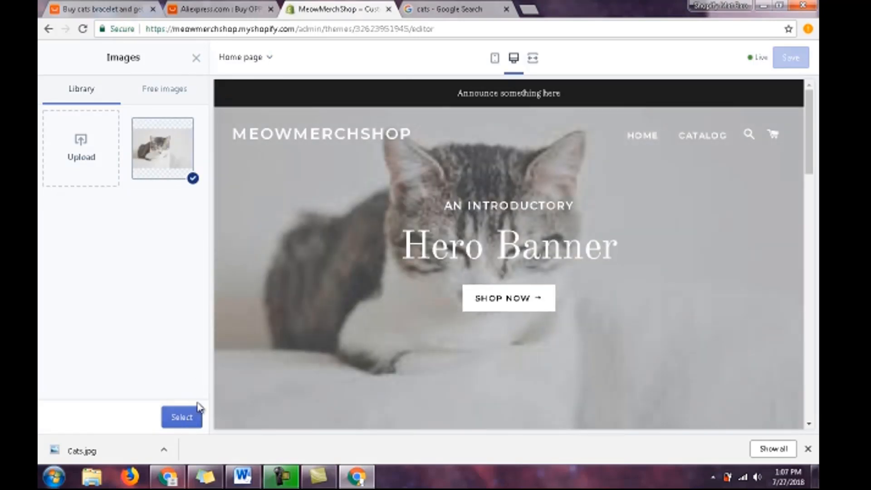
left_click(191, 416)
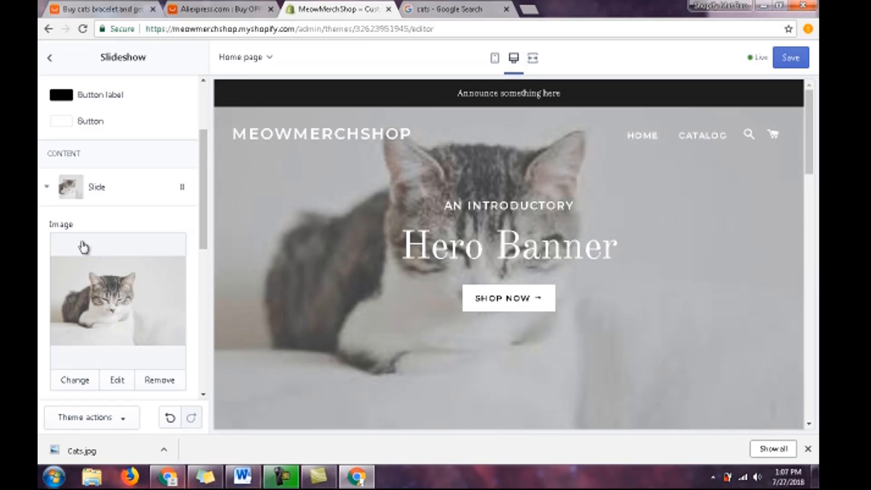
Clear the slide's subheading text, button text and heading text
scroll(80, 245, "up", 3)
scroll(127, 249, "down", 2)
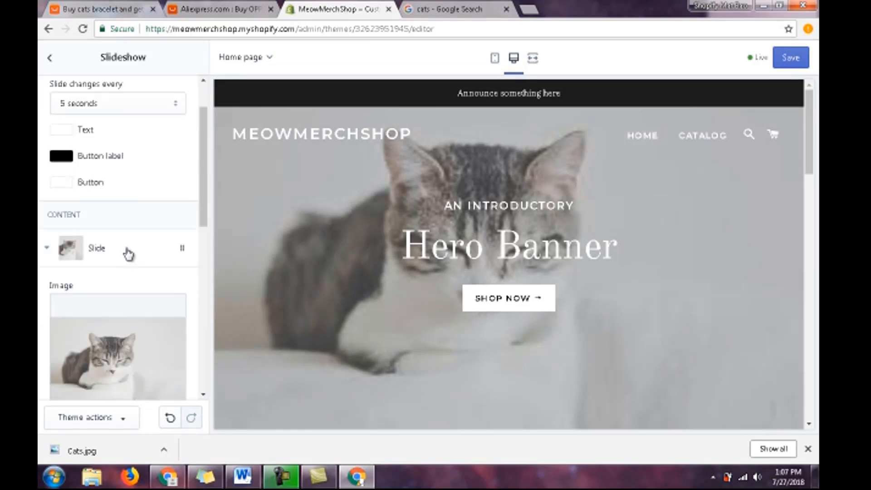
scroll(132, 256, "down", 3)
scroll(136, 265, "down", 4)
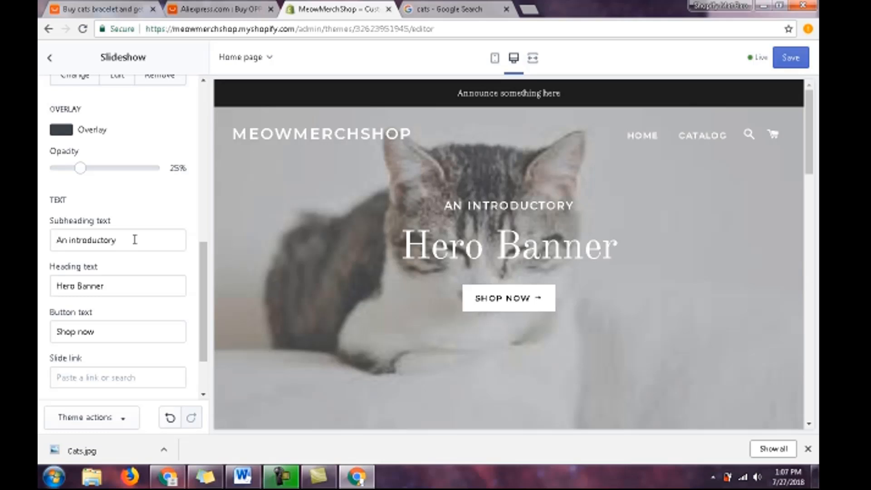
left_click_drag(135, 240, 46, 241)
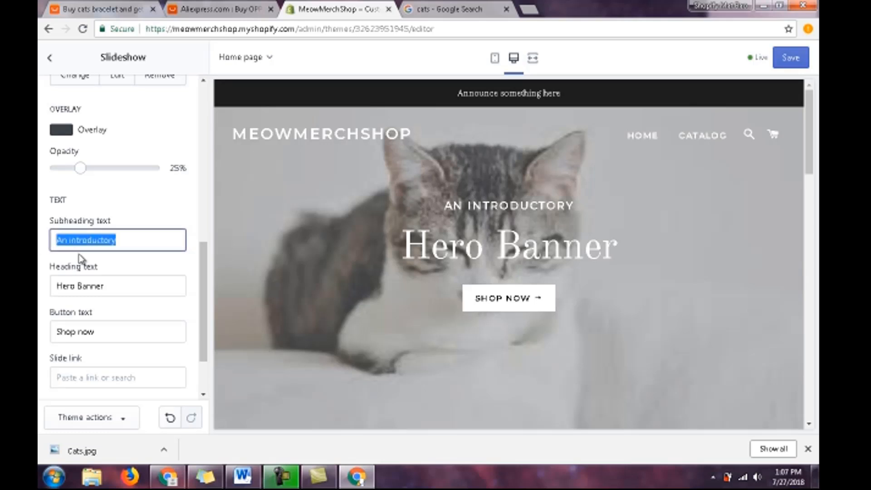
key("BackSpace")
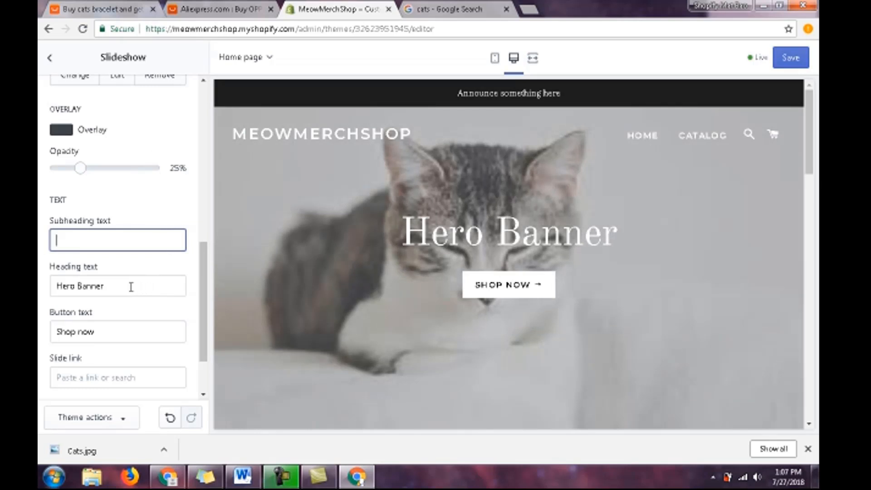
left_click(62, 333)
left_click_drag(62, 332, 44, 335)
key("BackSpace")
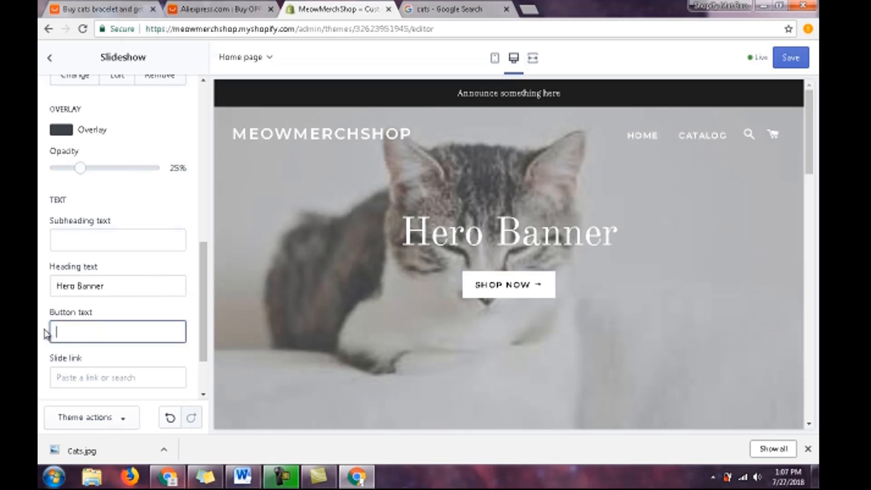
left_click_drag(156, 287, 39, 298)
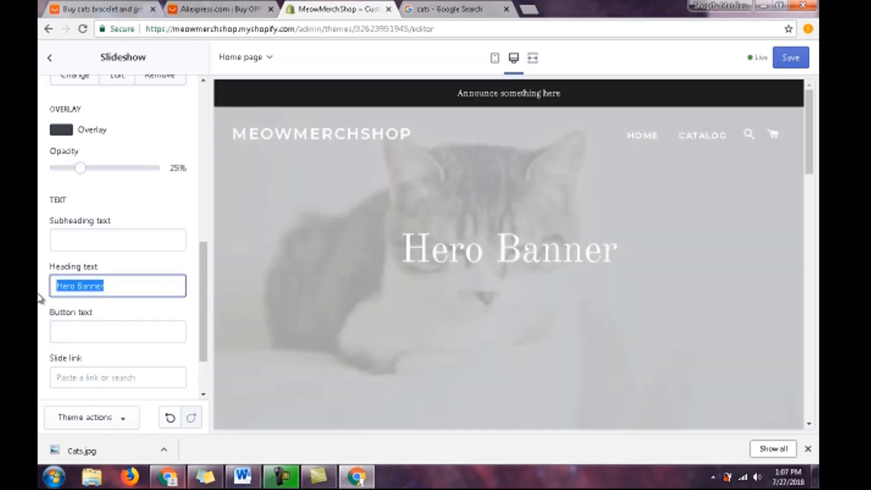
key("BackSpace")
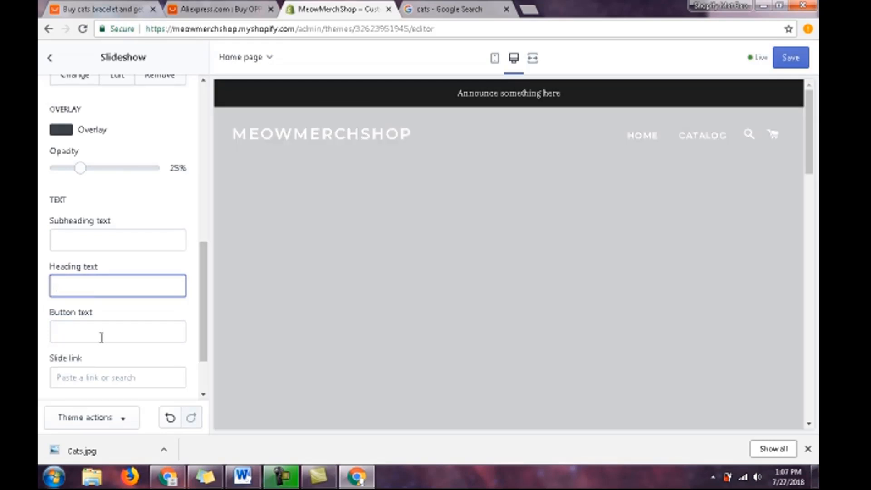